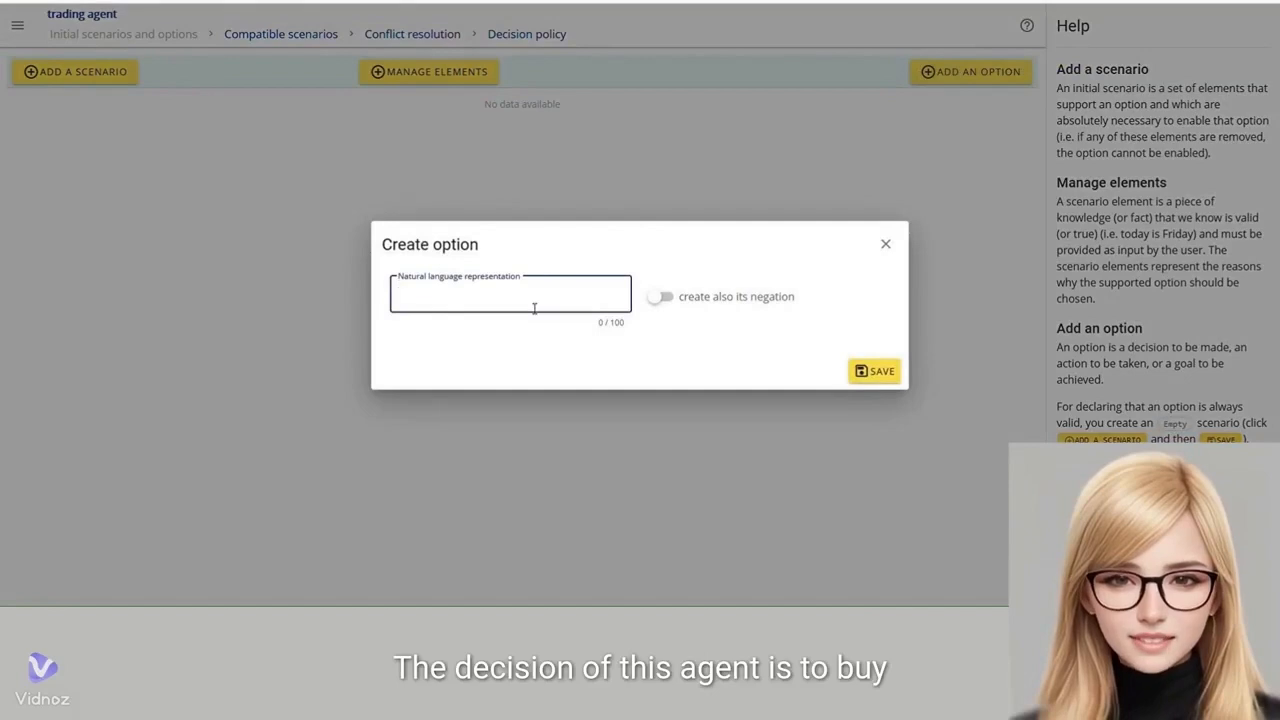
Create the option "buy" together with its negation and save it.
text(y)
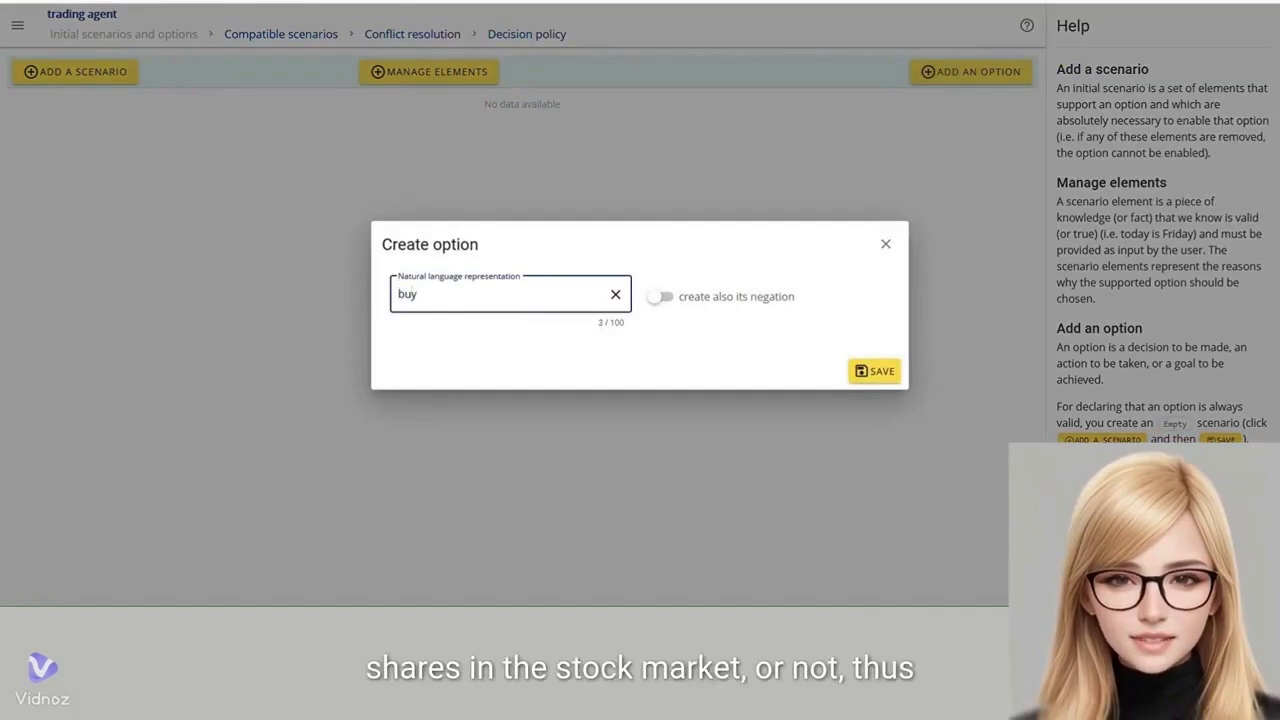
click(670, 298)
click(880, 376)
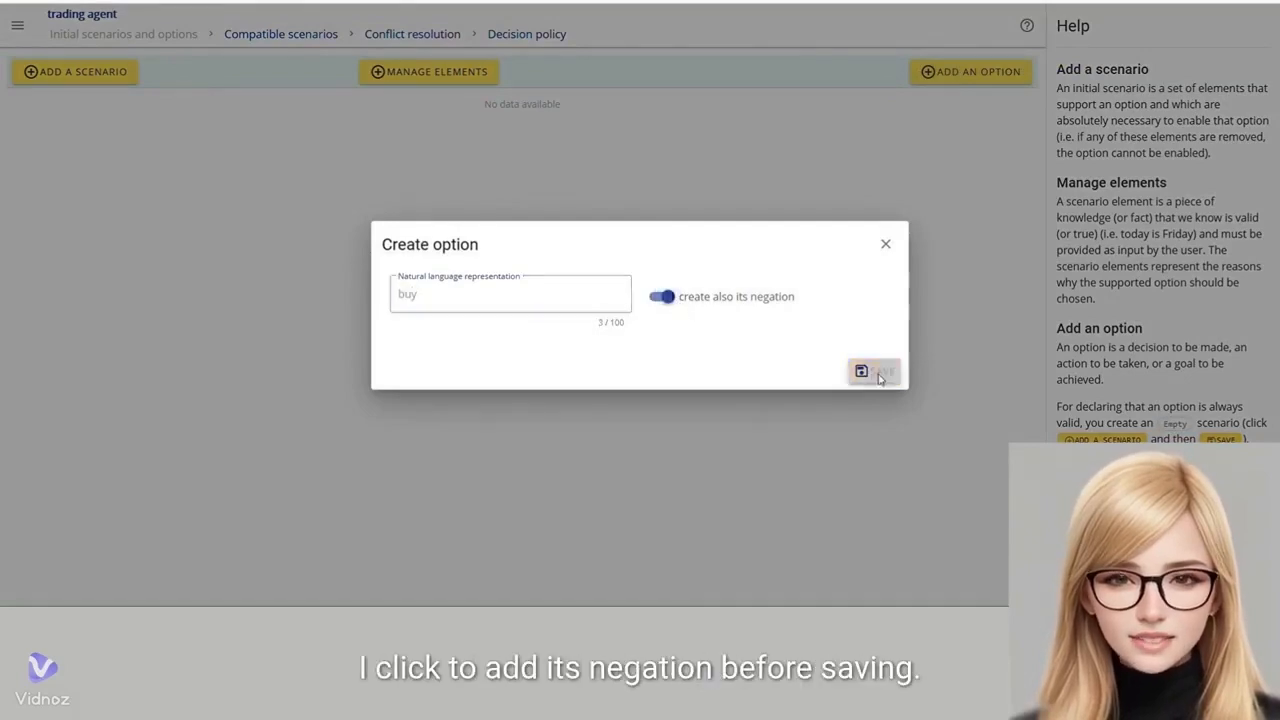
Add the scenario "The 5 period moving average (MA5) rises and crossed the 20 period moving average (MA20)" and associate it with the buy option.
click(88, 118)
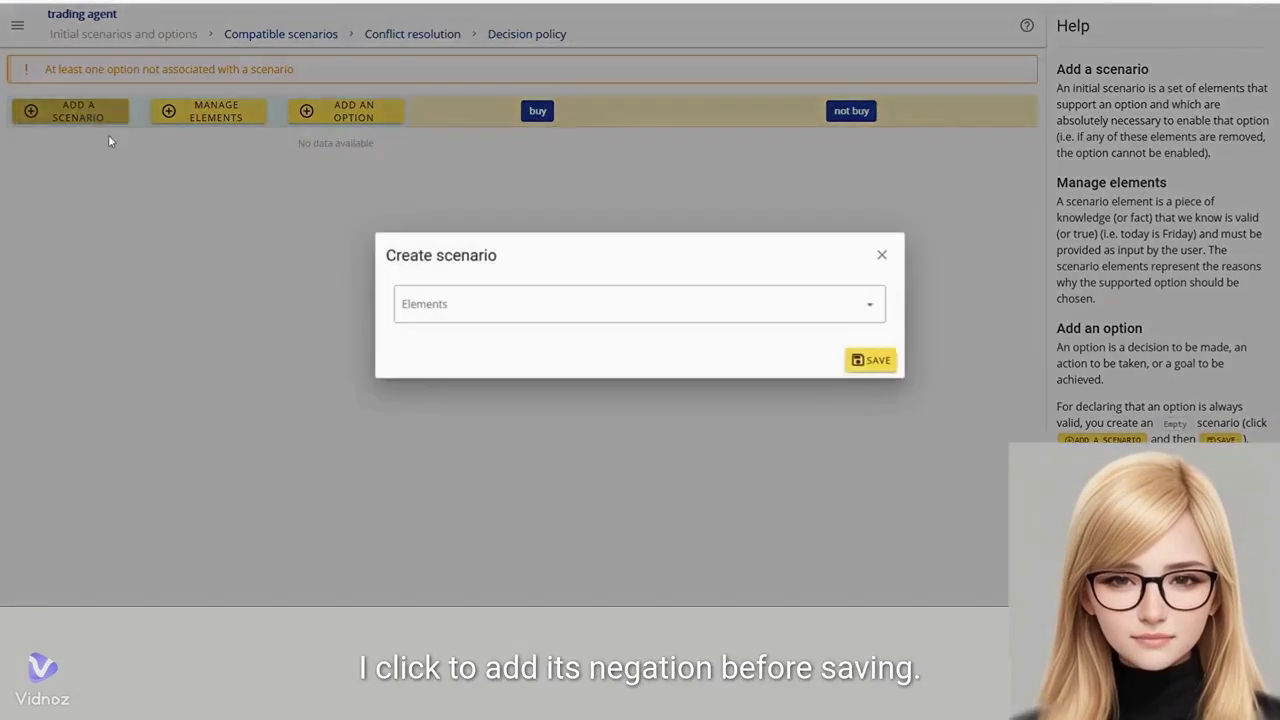
click(430, 309)
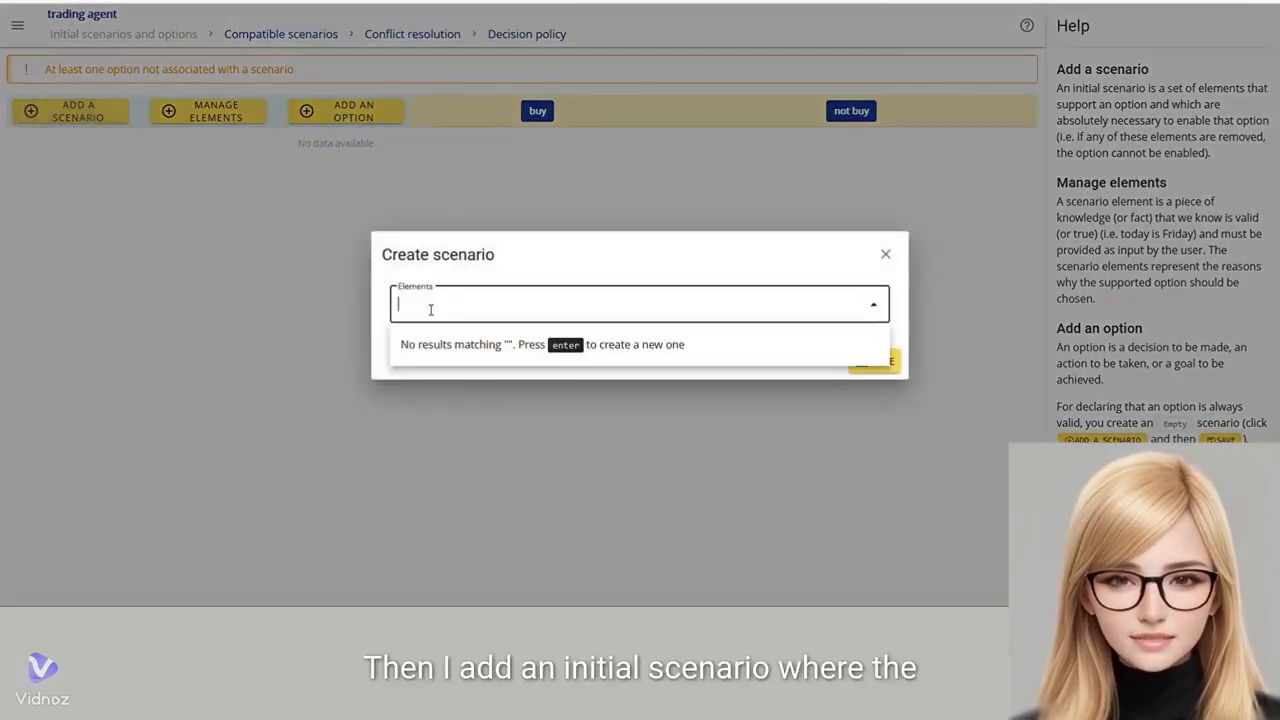
text(The 5 period moving )
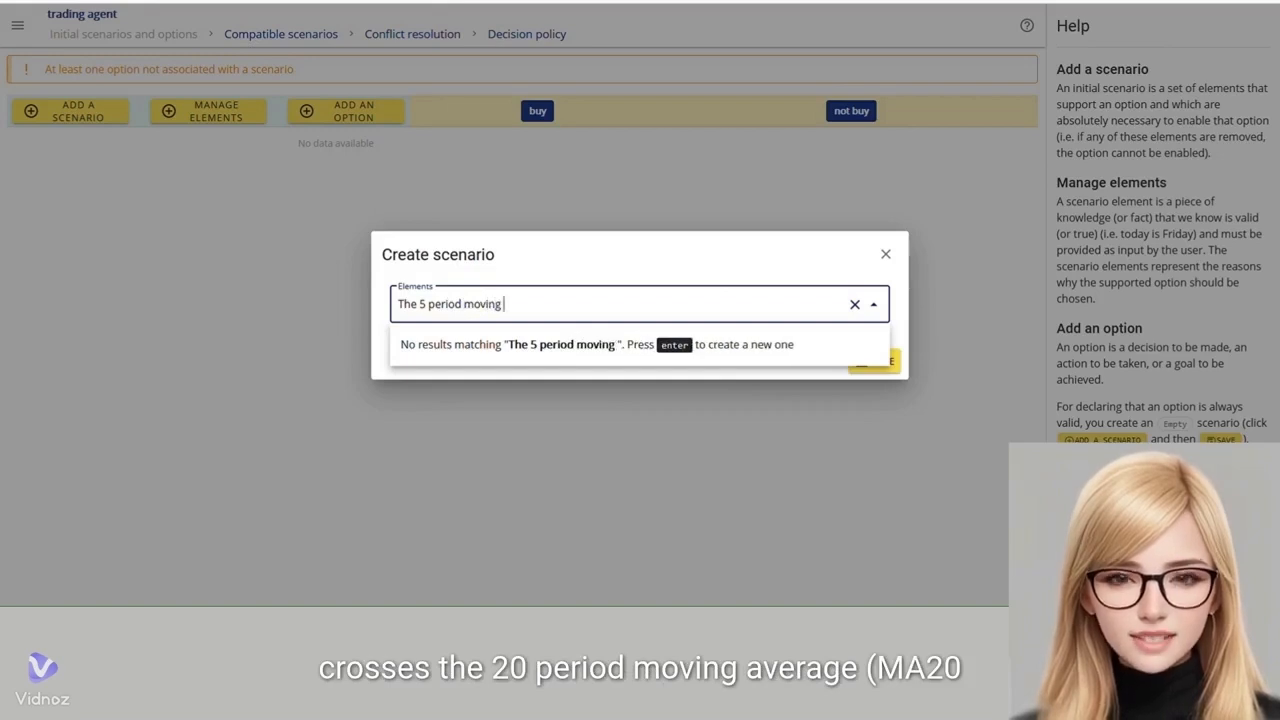
text(average ()
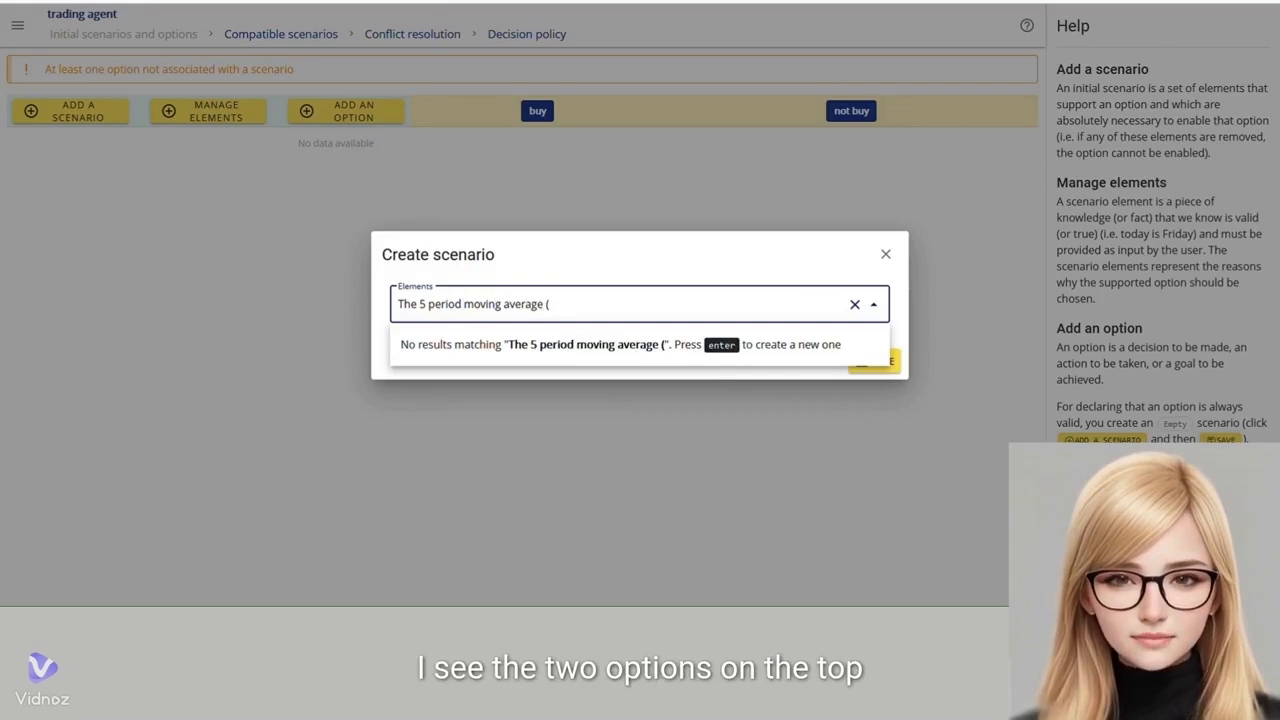
text(MA5) rises and crossed )
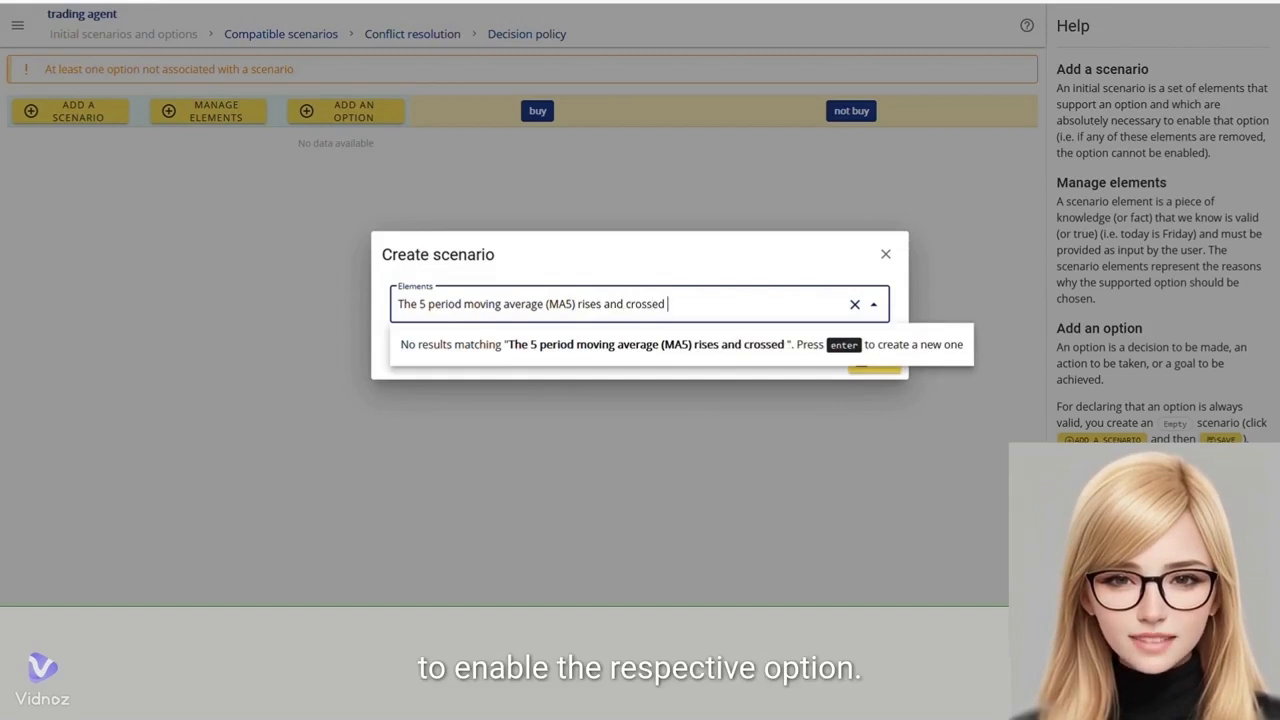
text(the 20)
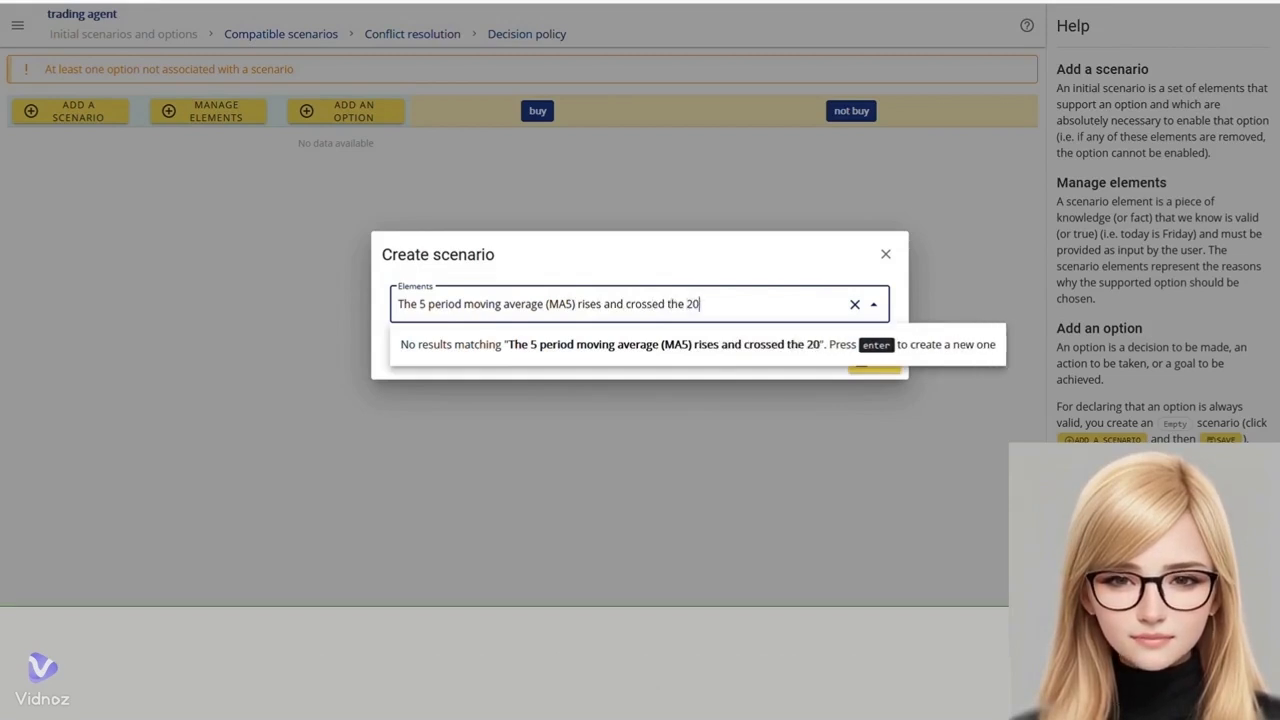
text( period)
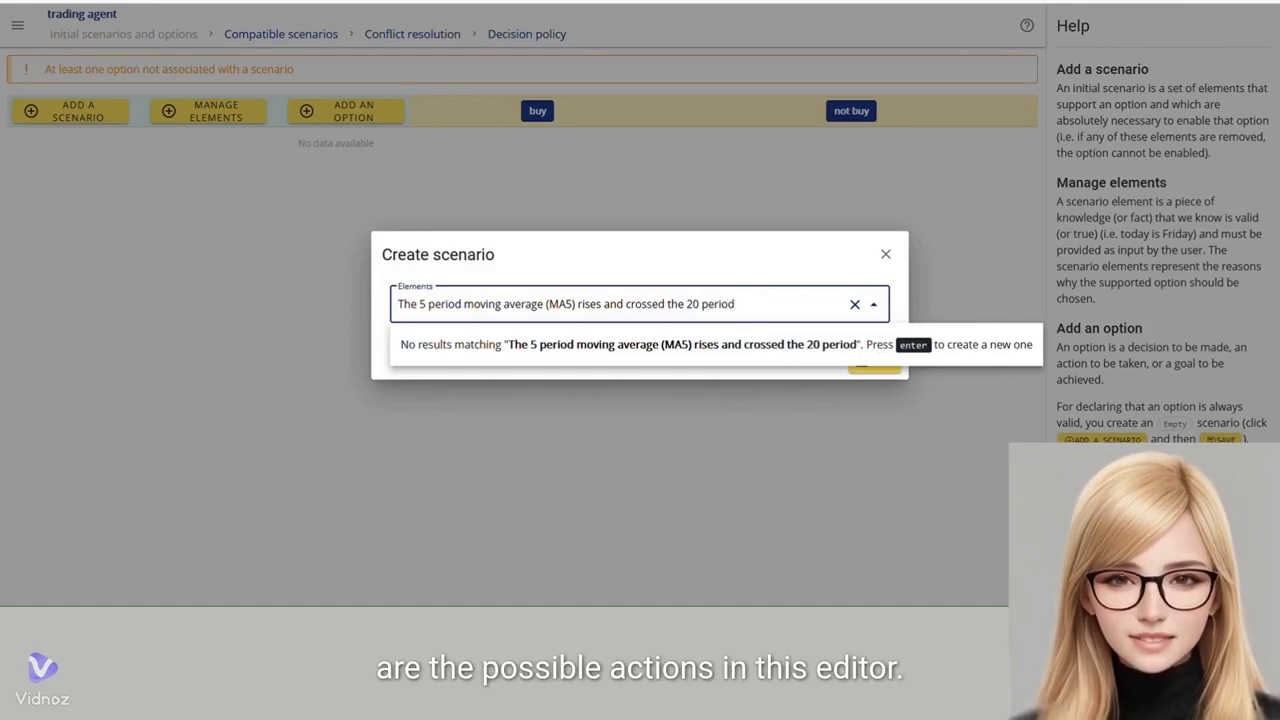
text( moving)
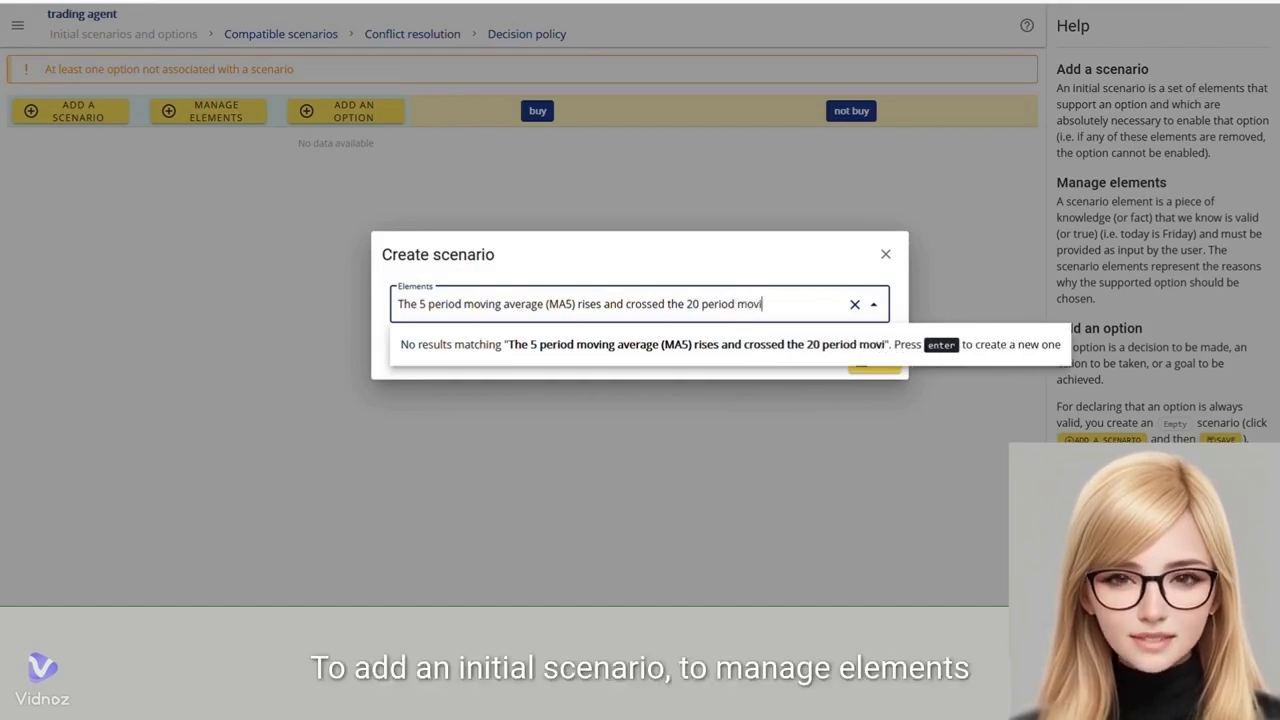
text( average)
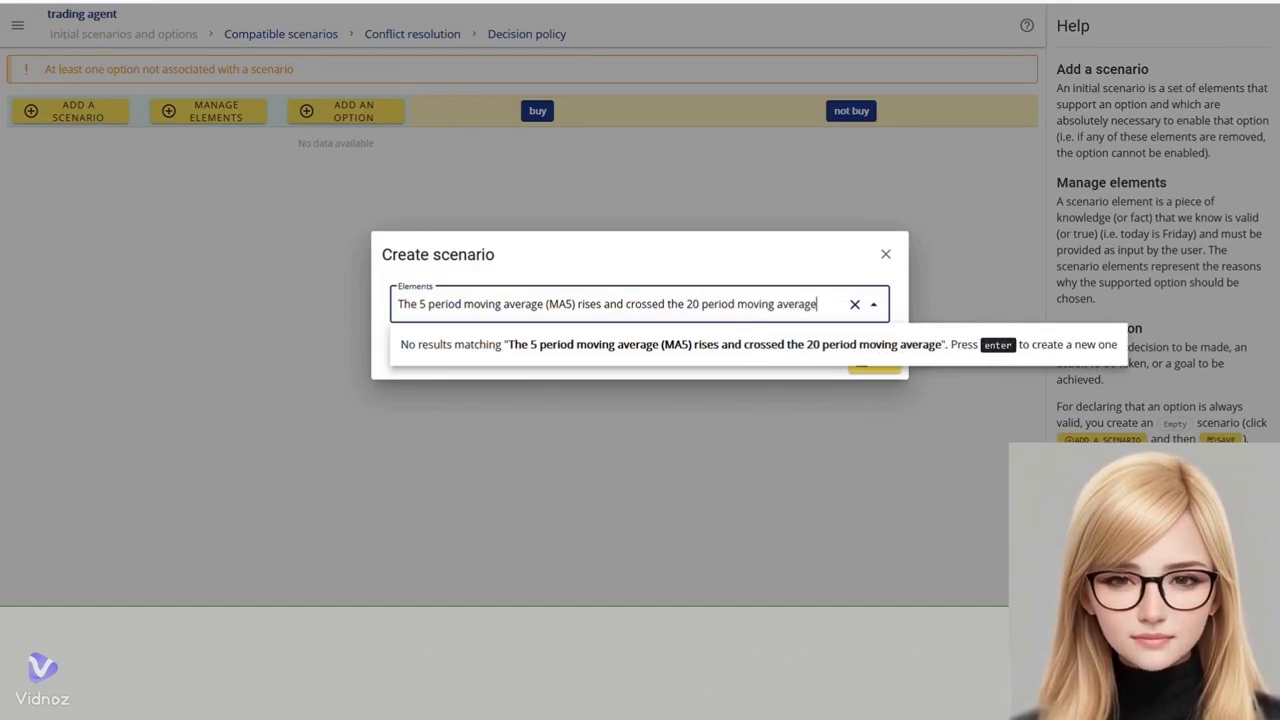
text( ()
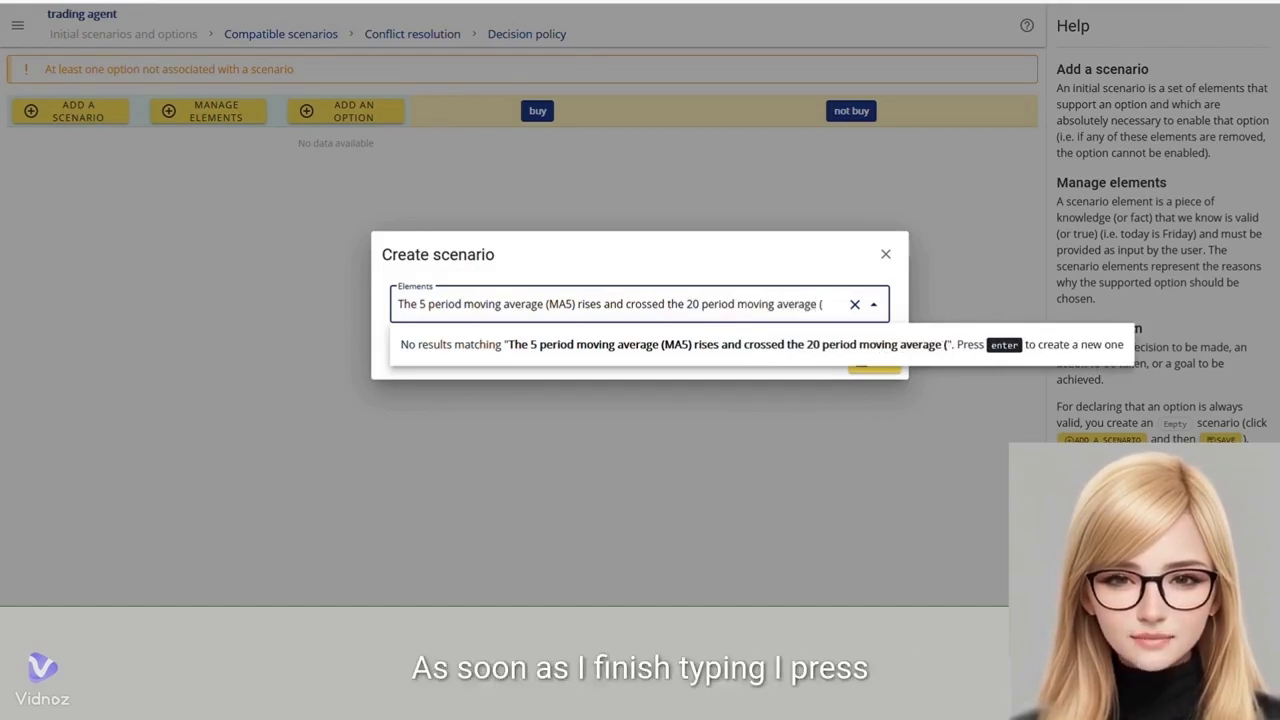
text(MA20))
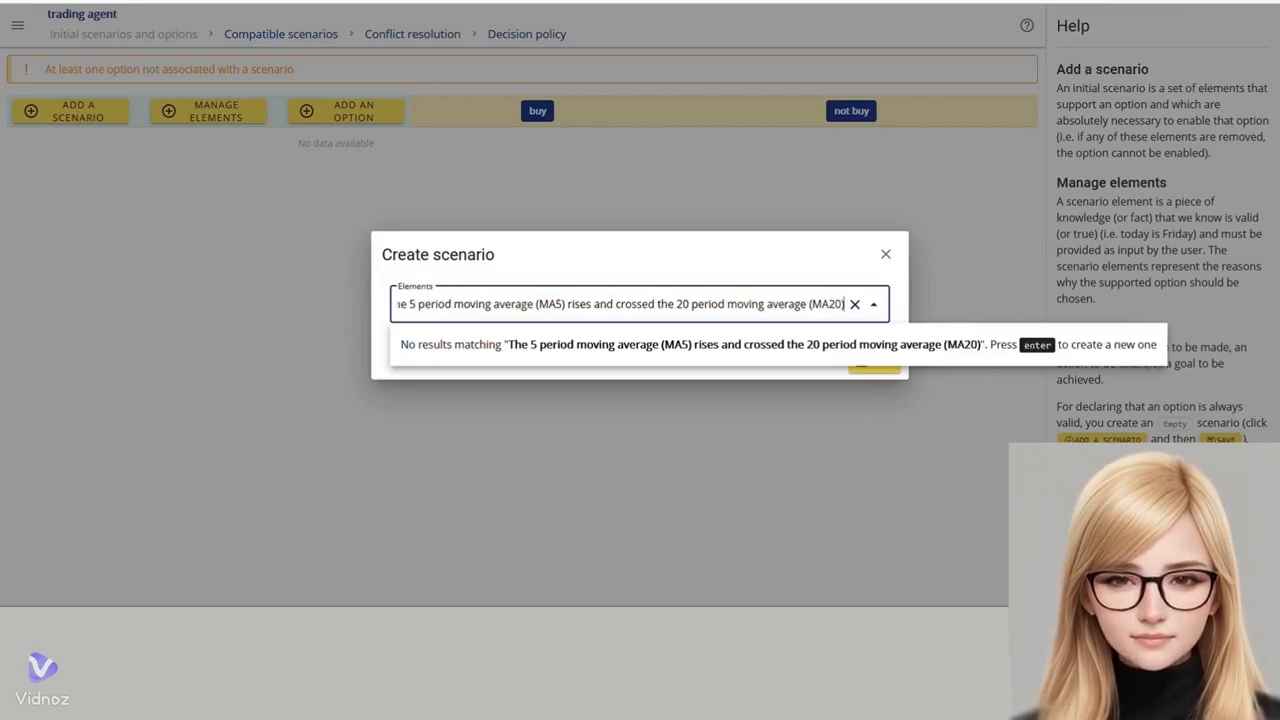
key(Return)
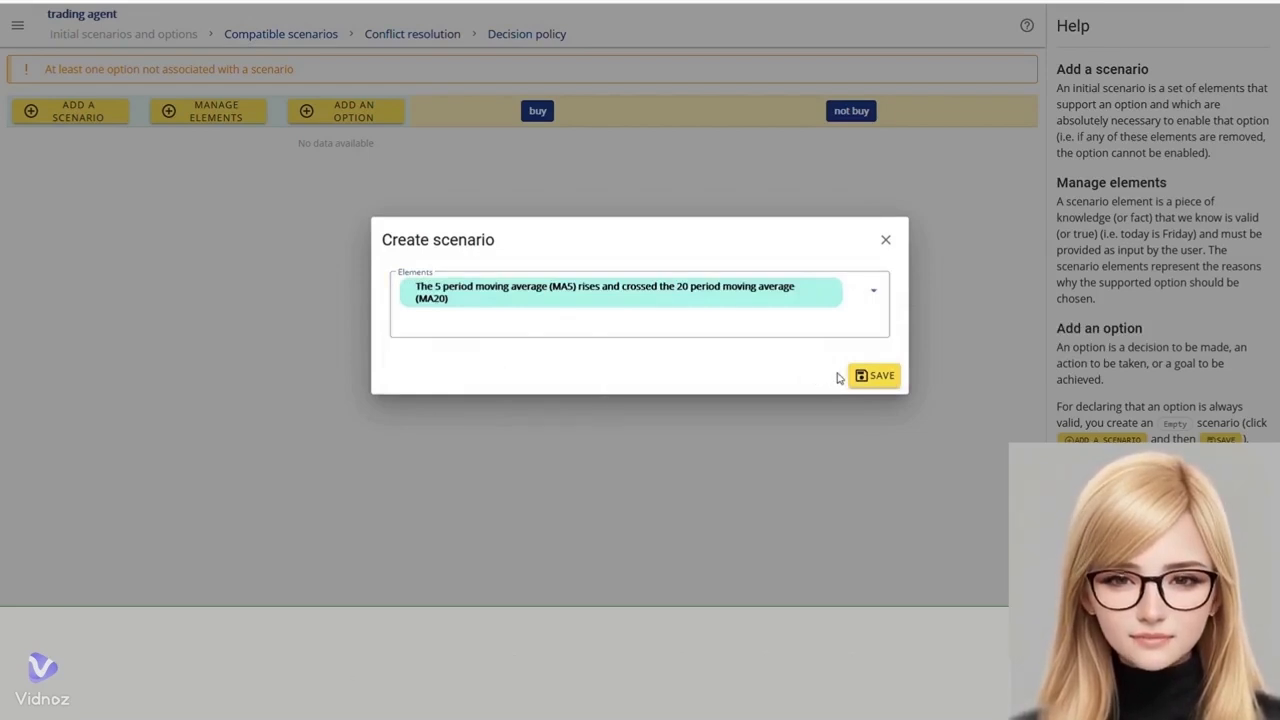
click(878, 376)
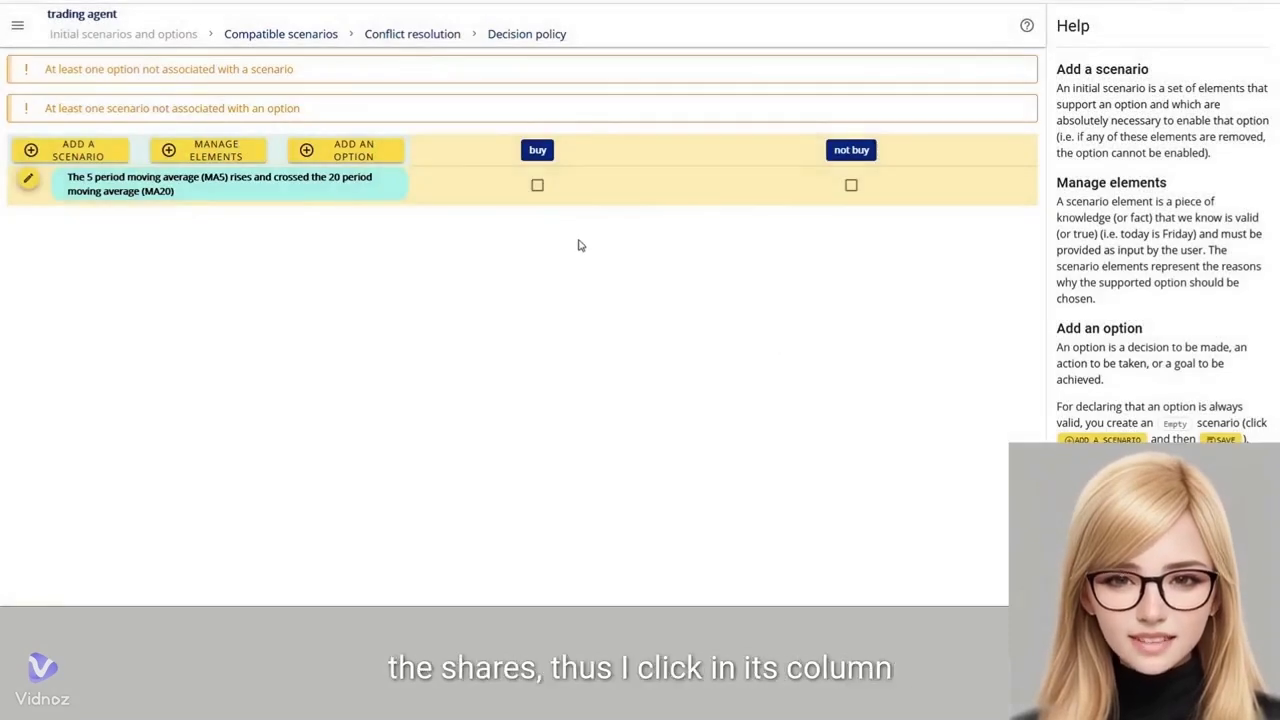
click(538, 186)
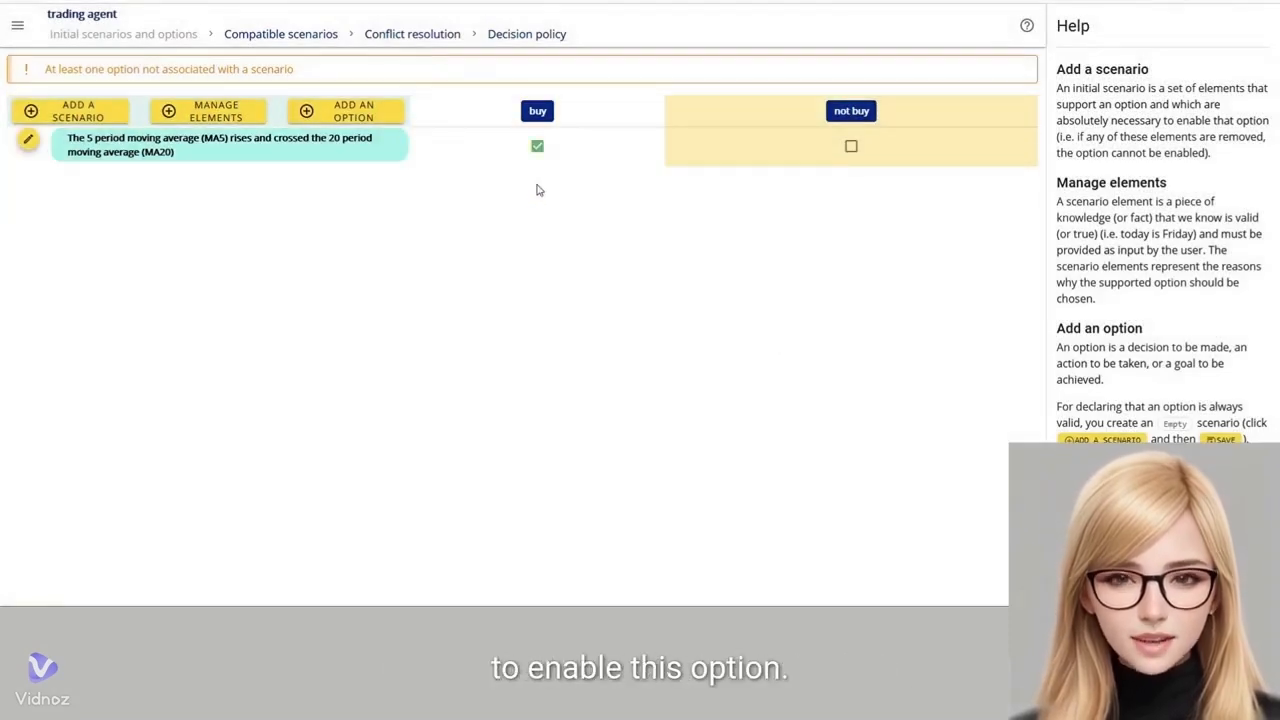
Add the scenario "The relative strength index of 14 period (RSI14) is close to the saturation level" and associate it with the not buy option.
click(80, 112)
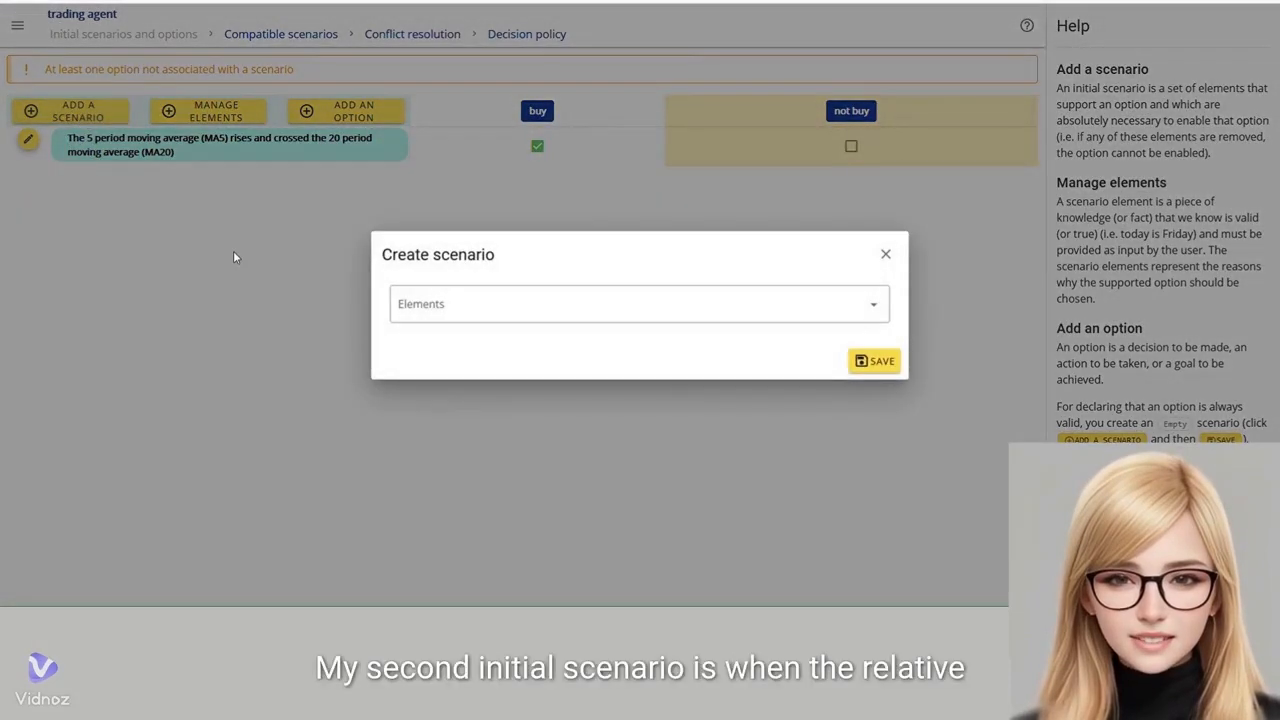
click(420, 312)
text(Th)
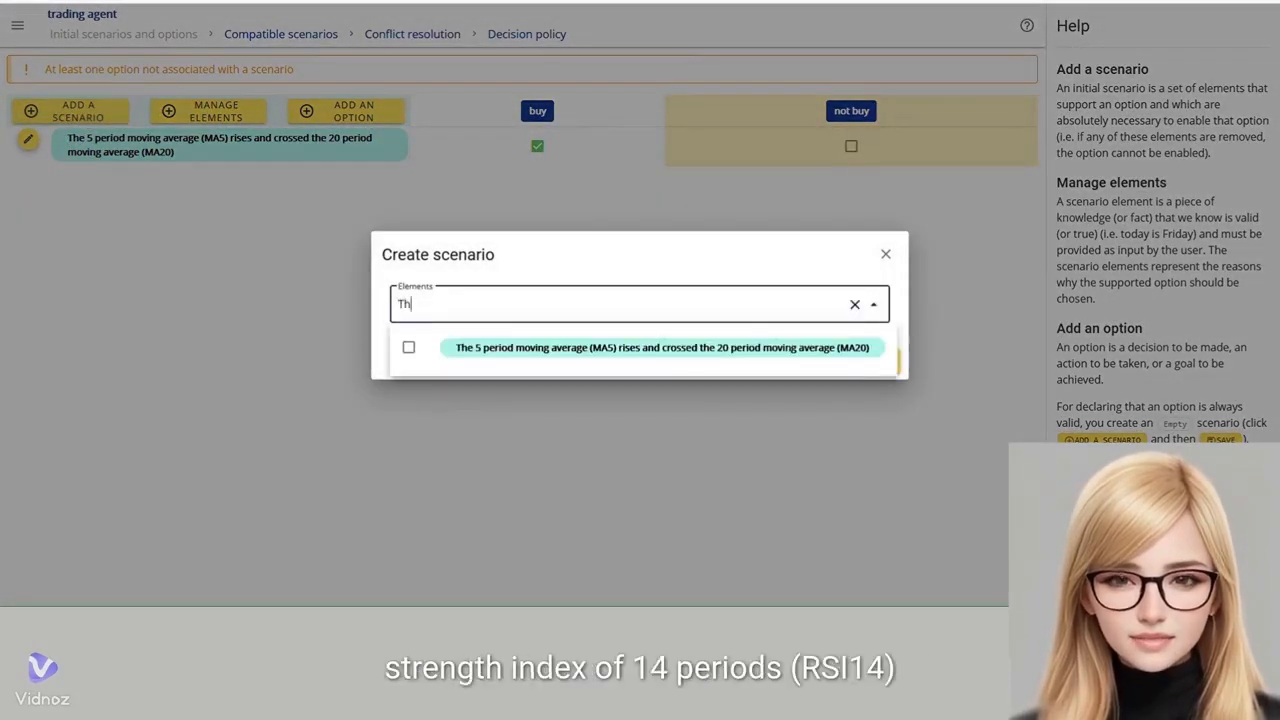
text(e relative strength)
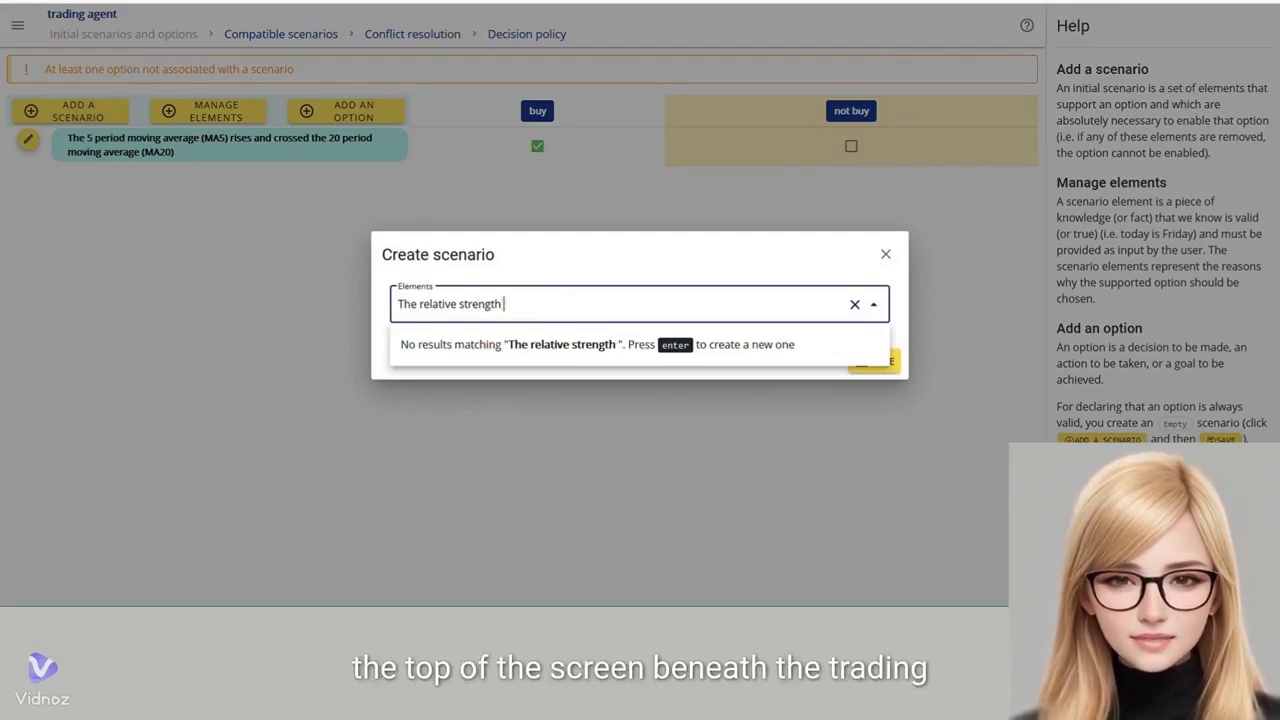
text( index of )
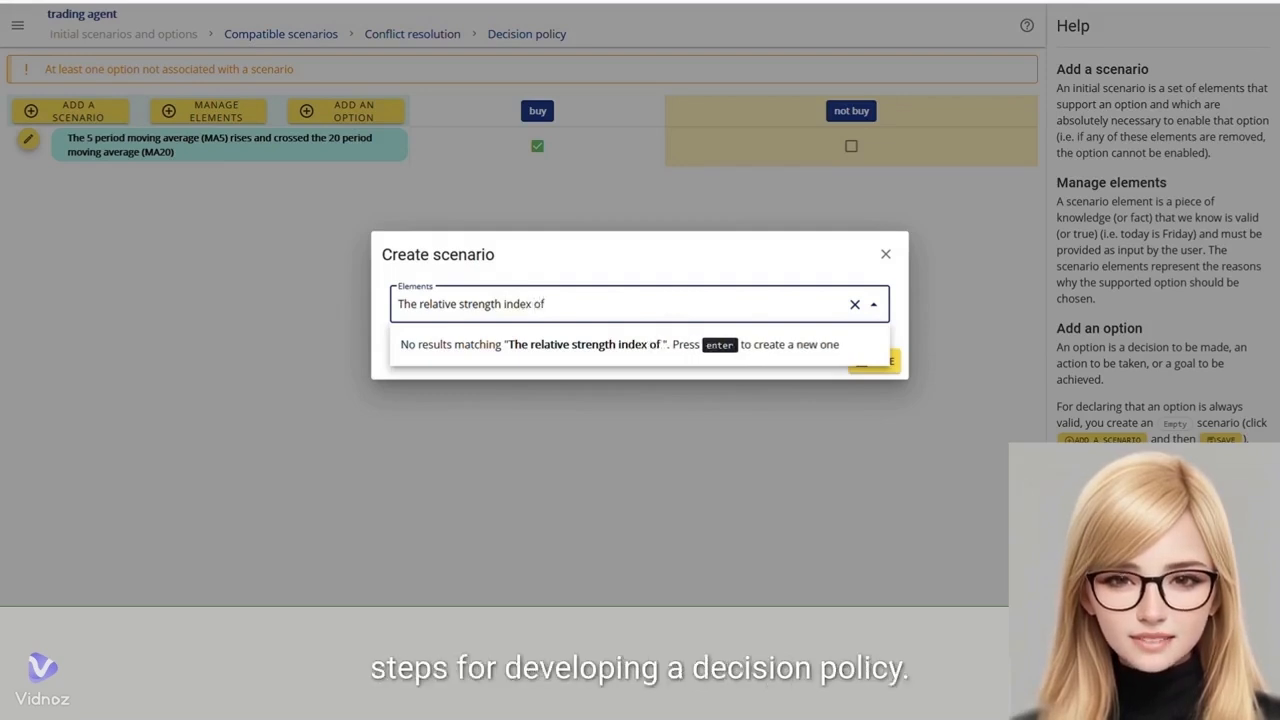
text(14 )
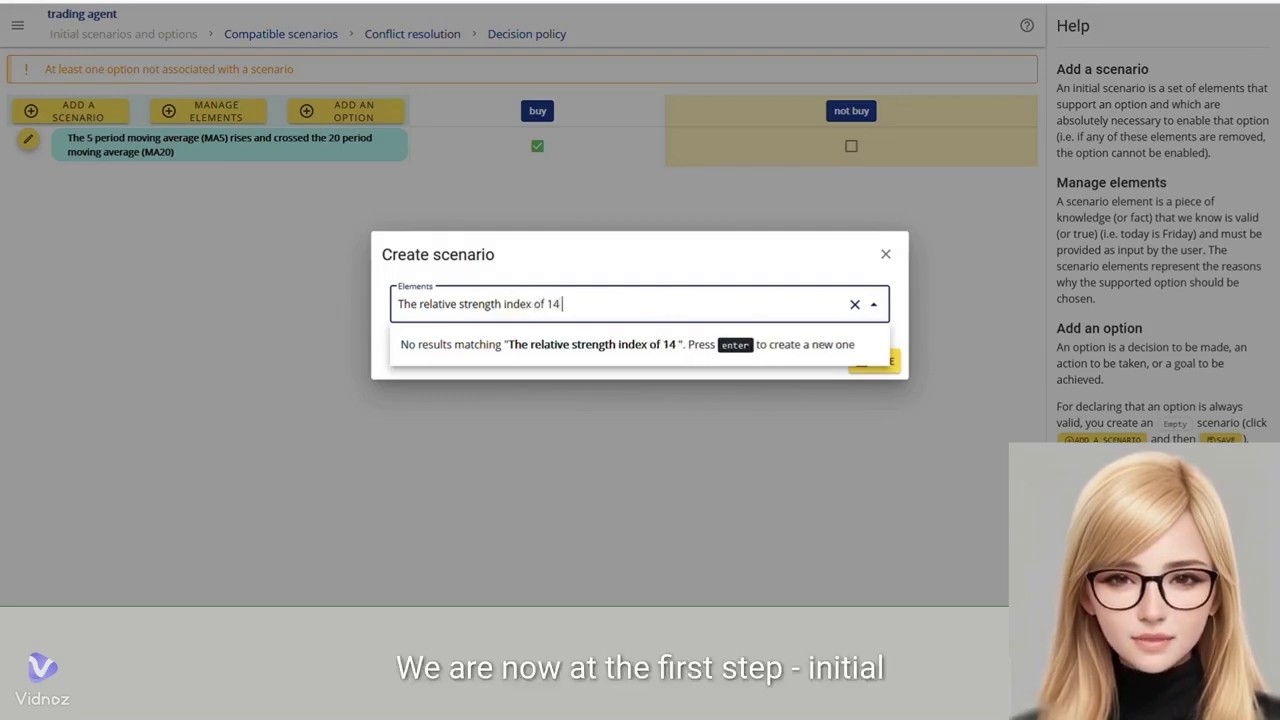
text(period ()
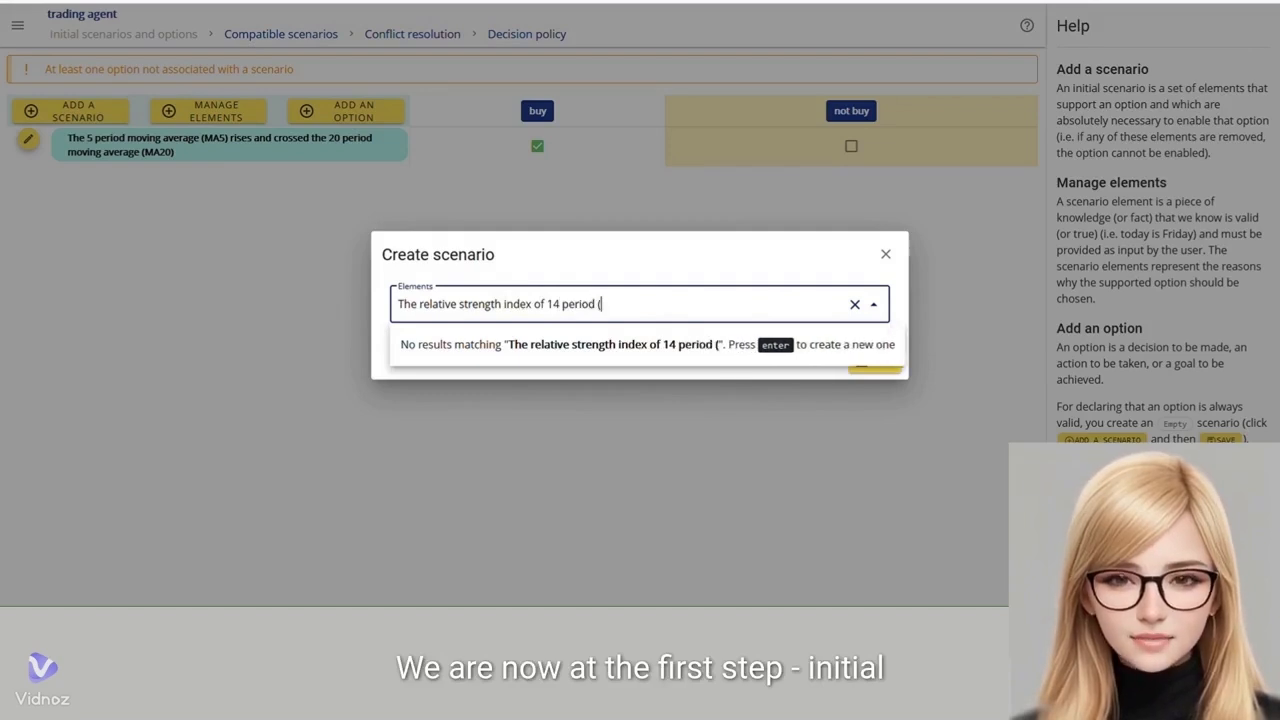
text(RSI1)
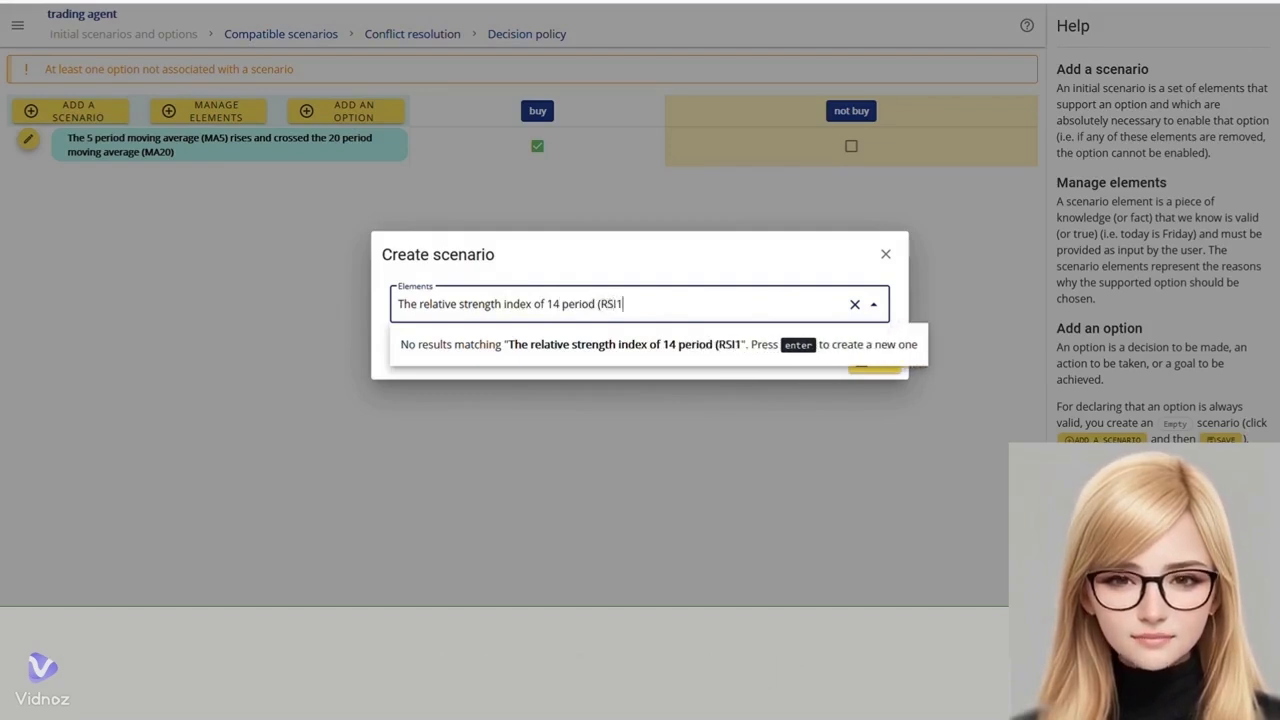
text(4)
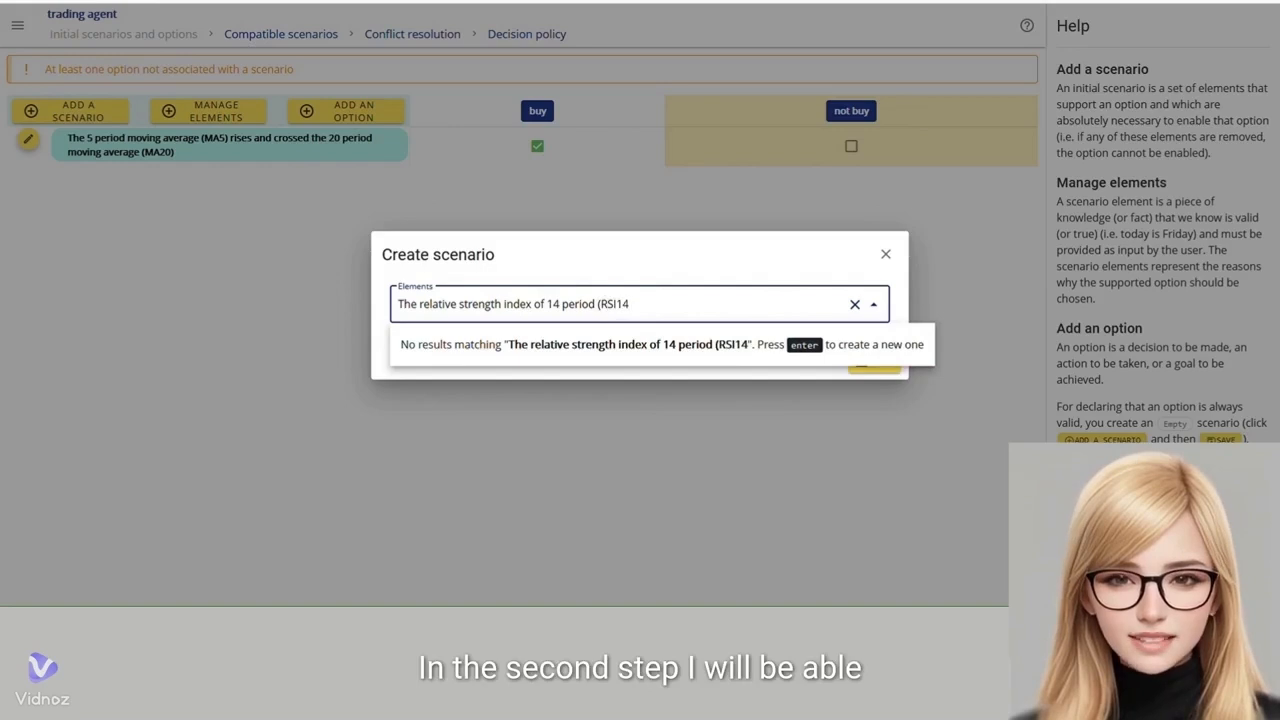
text() is close)
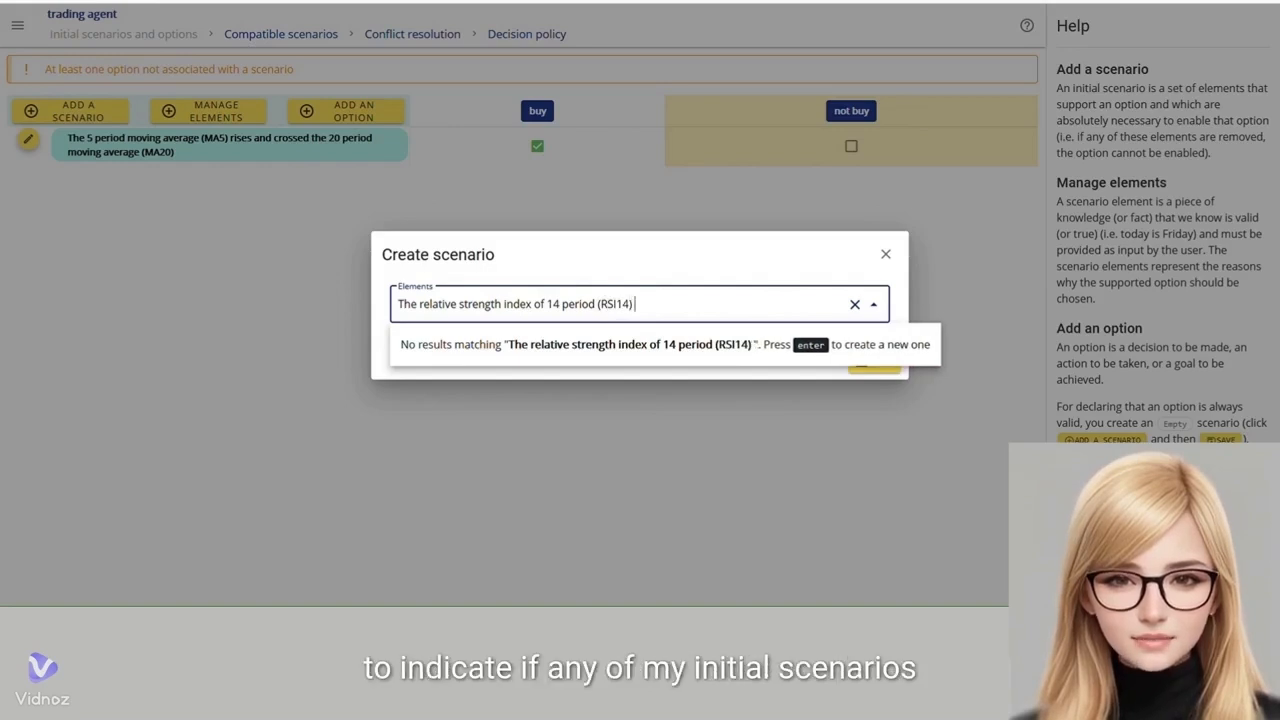
text( t)
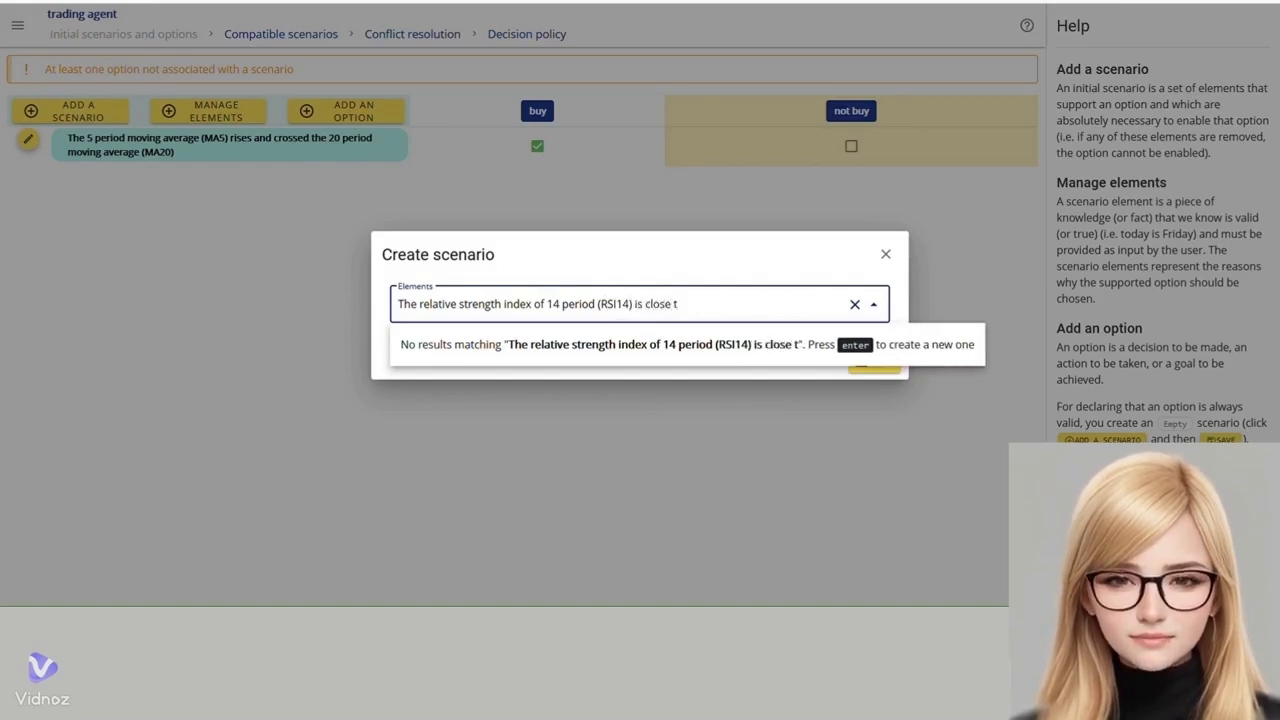
text(o the sa)
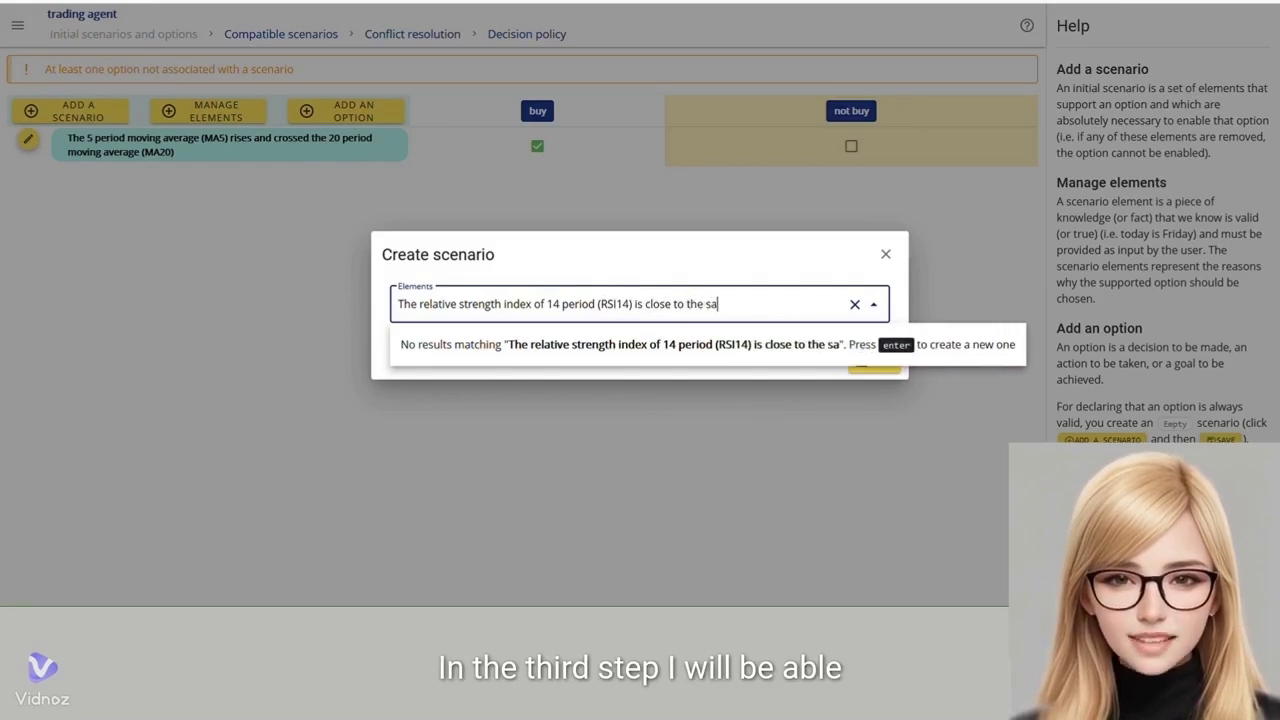
text(turation leve)
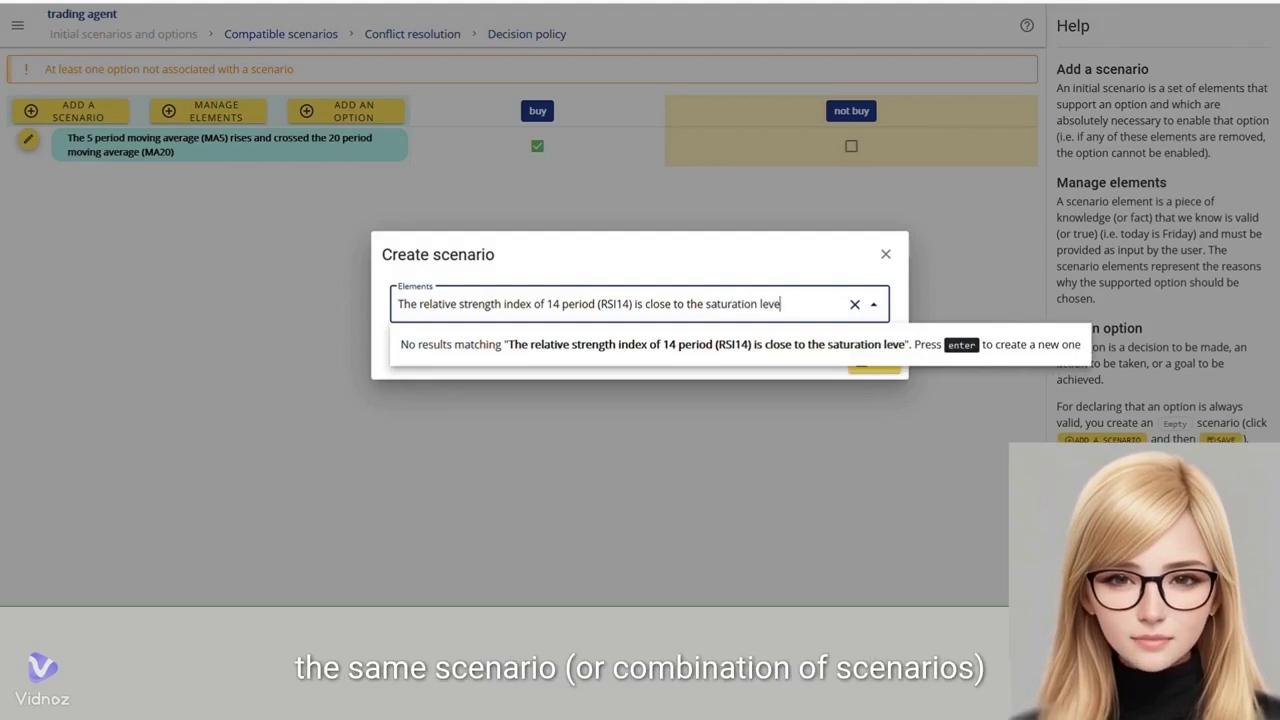
text(l)
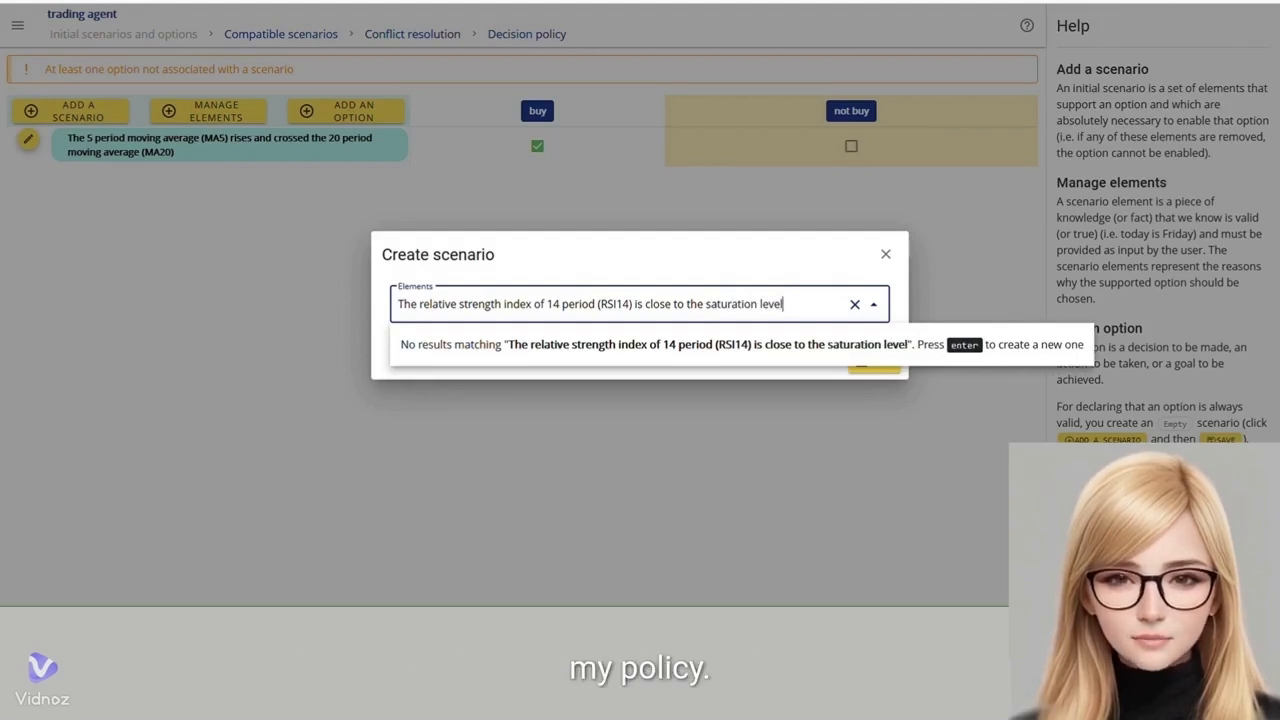
key(Return)
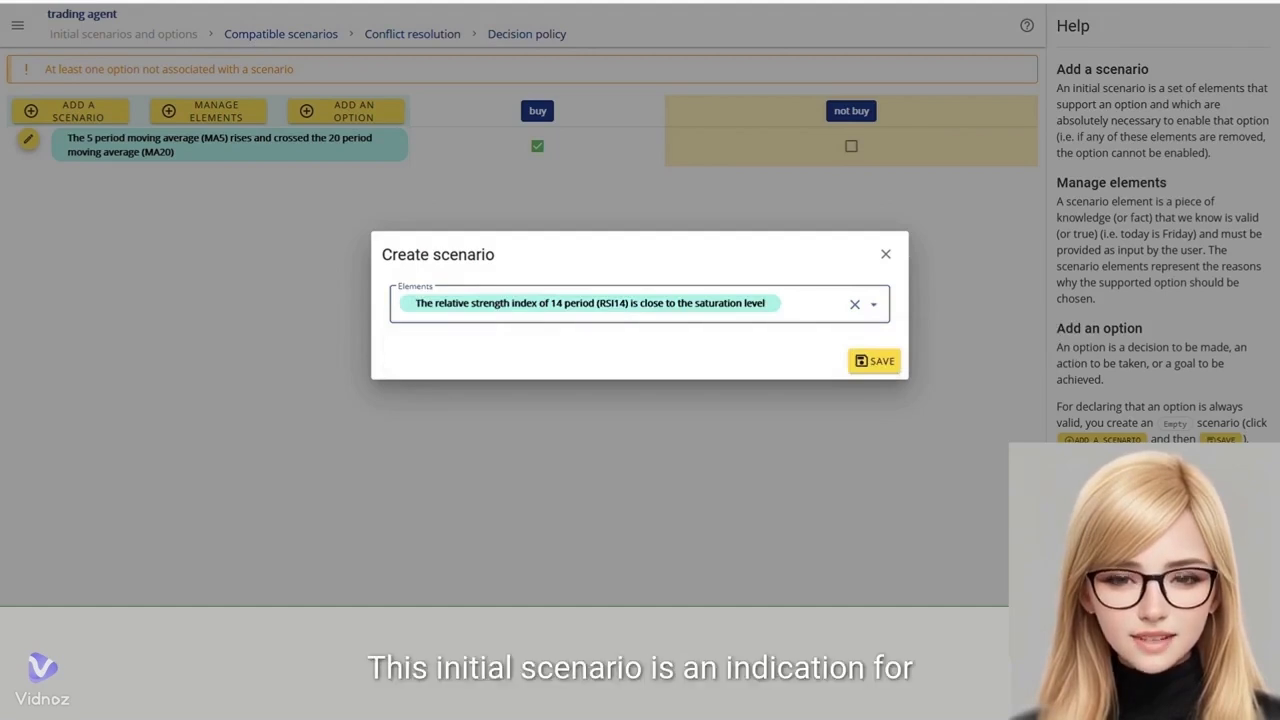
click(868, 368)
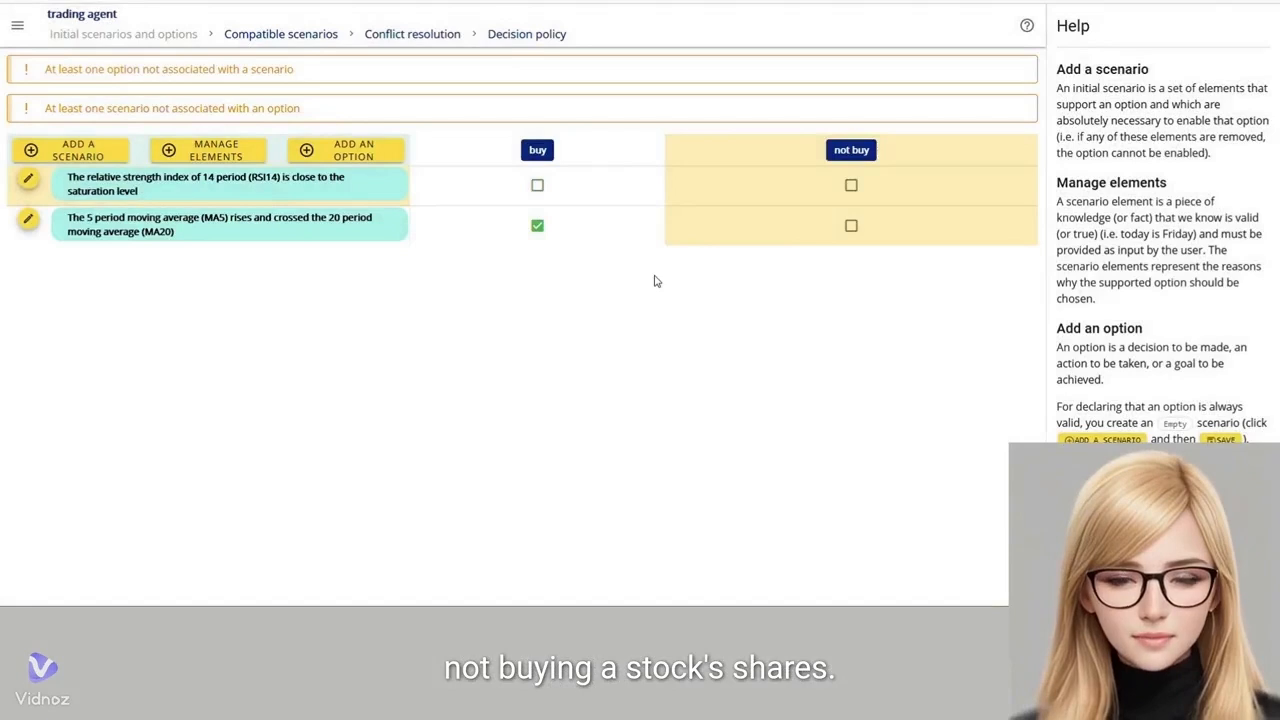
click(851, 186)
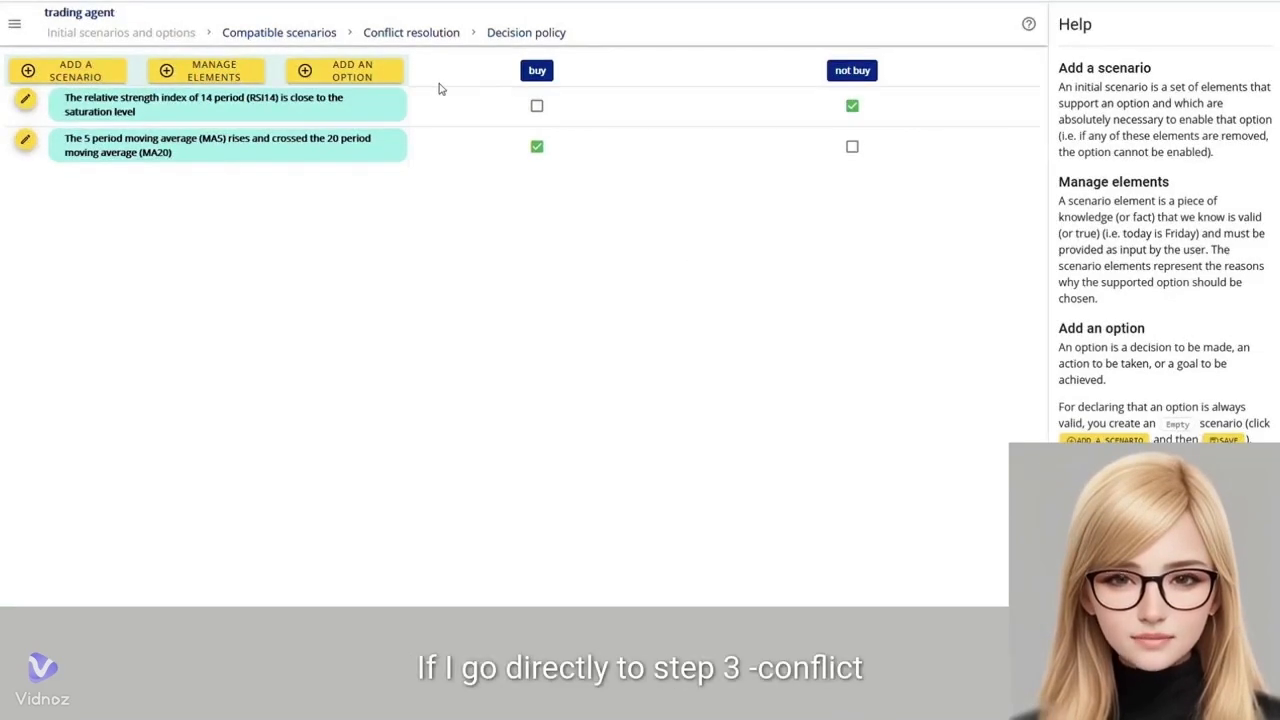
Check conflict resolution, and combine the RSI14 saturation scenario with the MA5 crossing MA20 scenario as compatible scenarios, saving the combination.
click(434, 40)
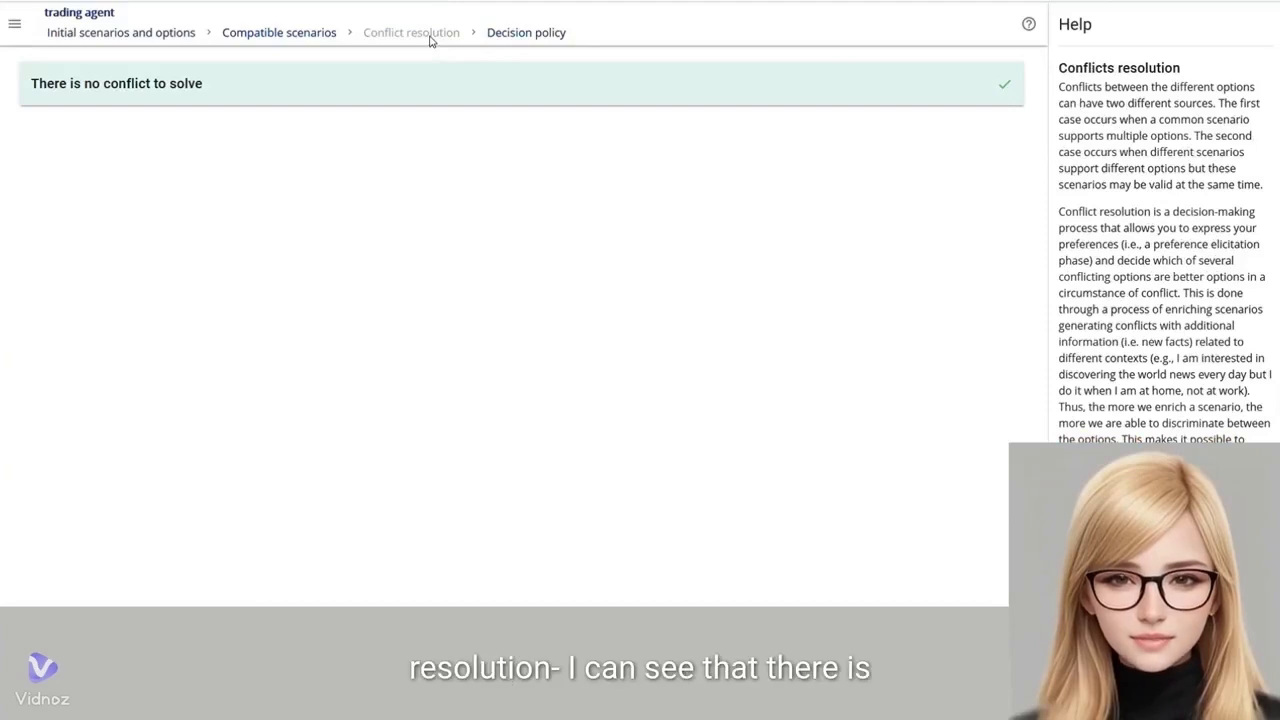
click(280, 40)
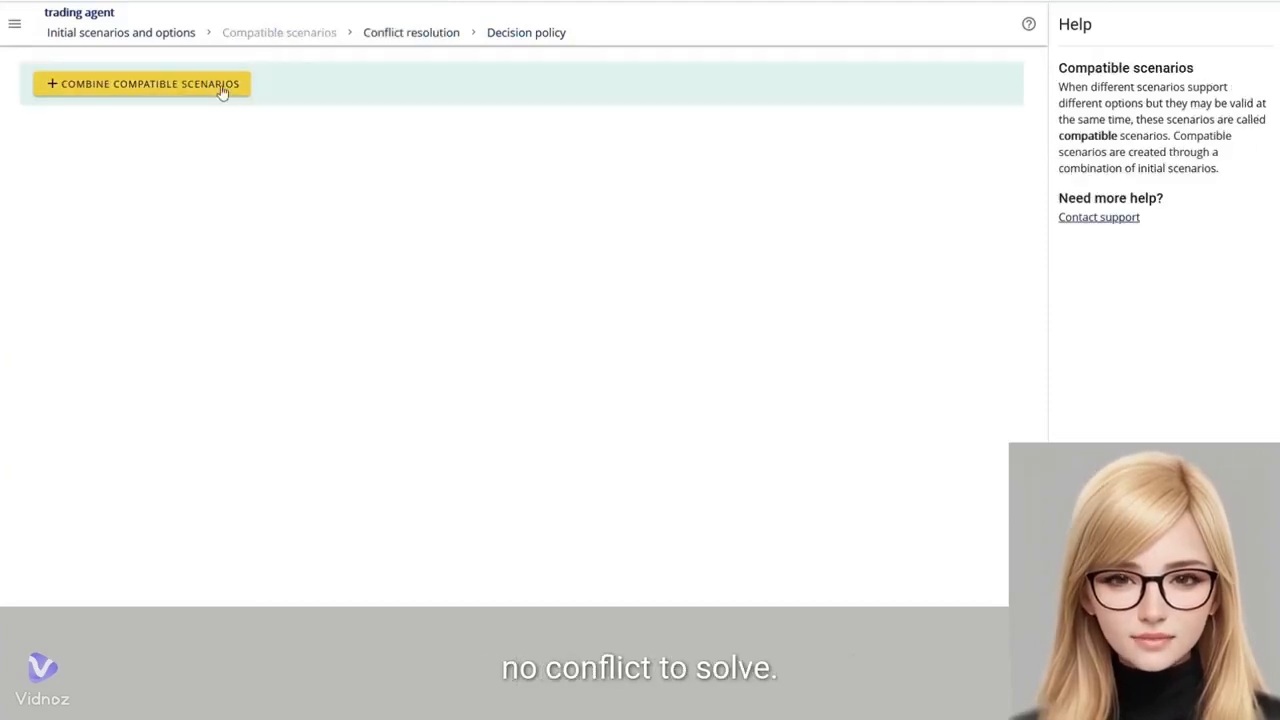
click(116, 90)
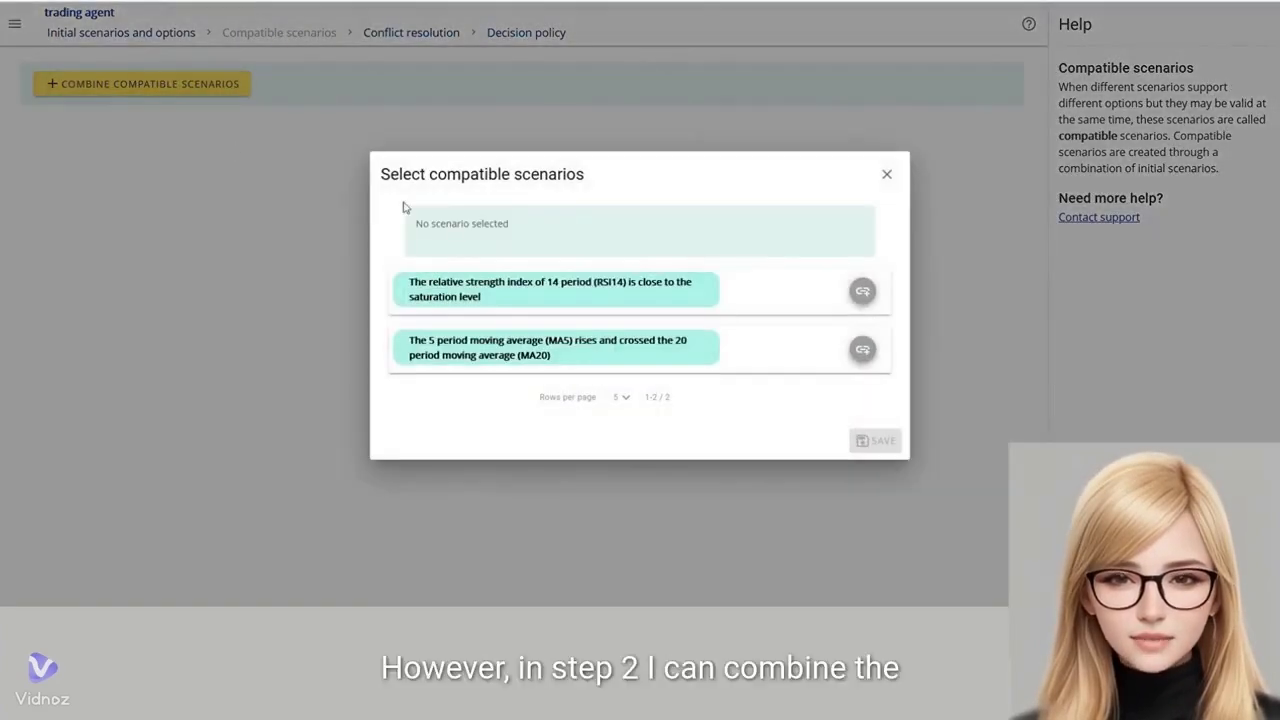
click(862, 291)
click(862, 349)
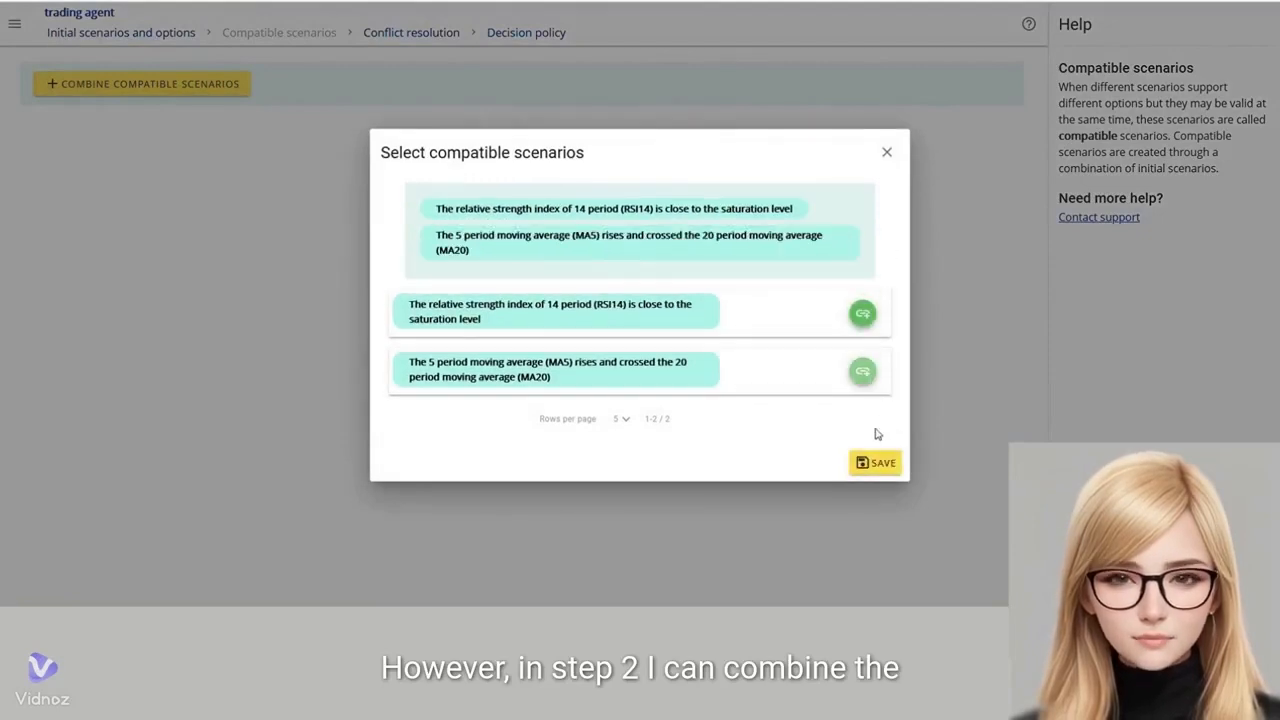
click(877, 465)
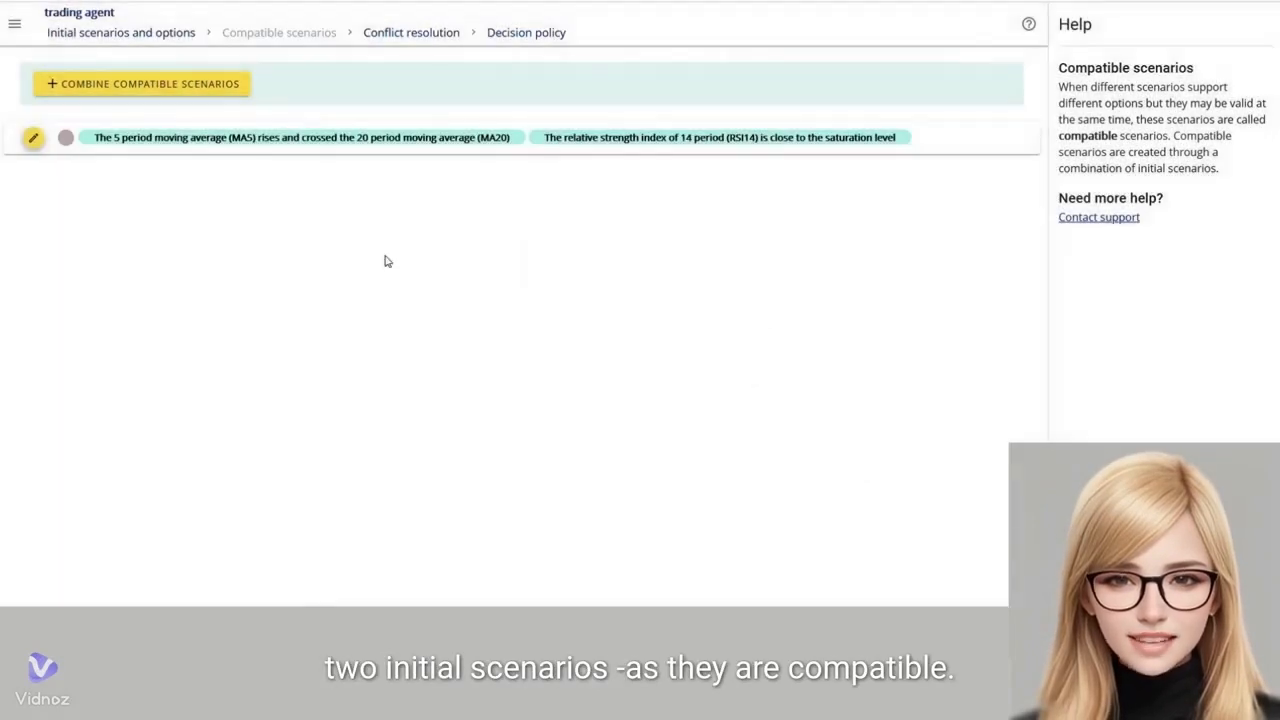
Open the combined scenario's conflict in conflict resolution and choose to resolve it by adding context.
click(417, 38)
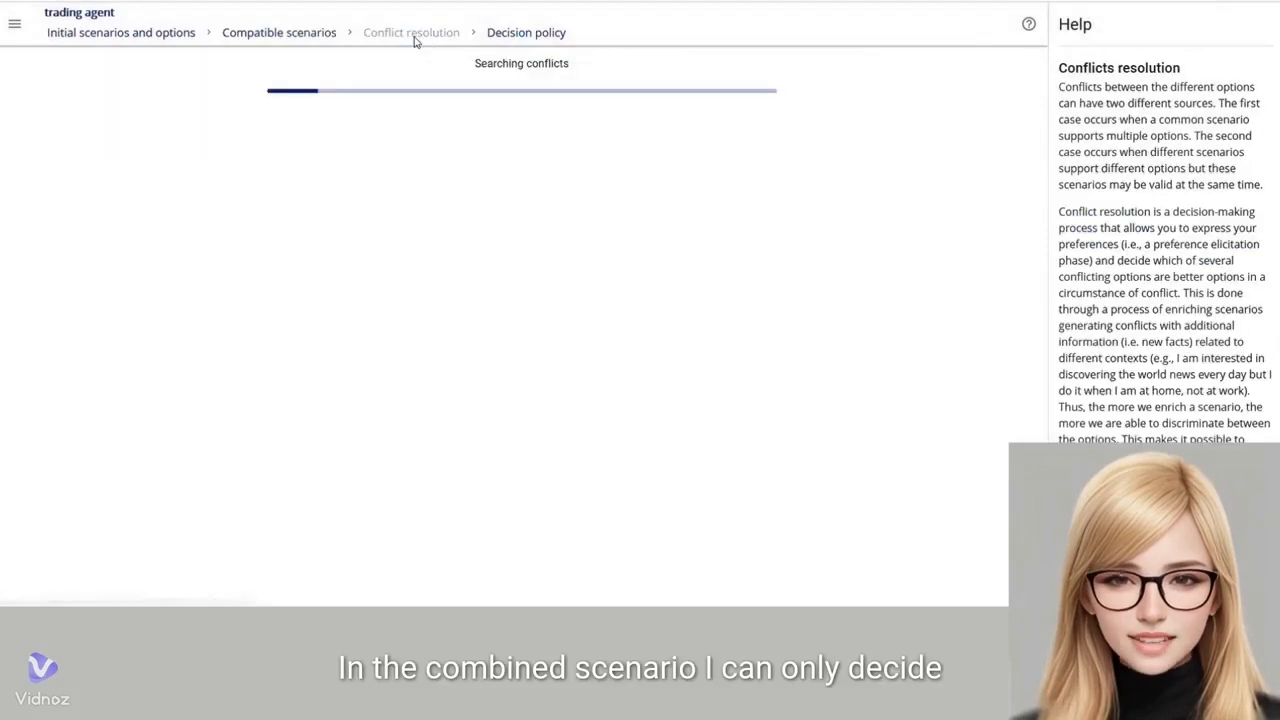
click(300, 131)
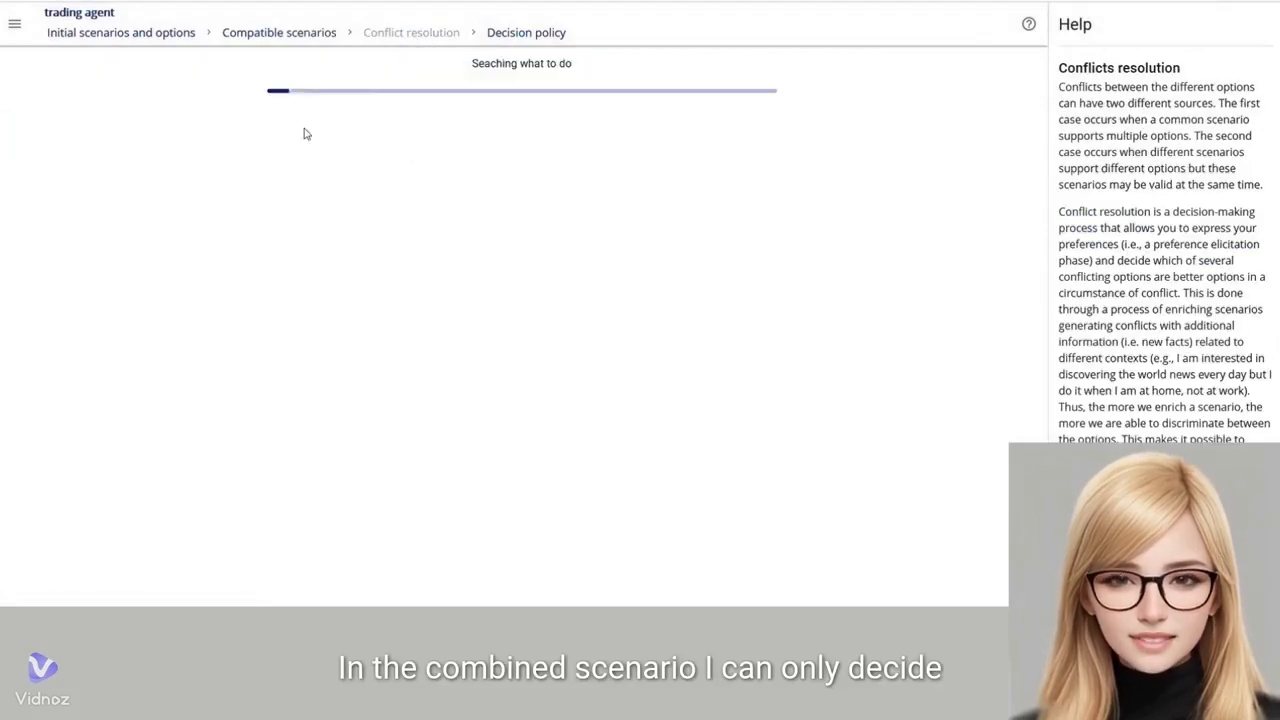
click(72, 264)
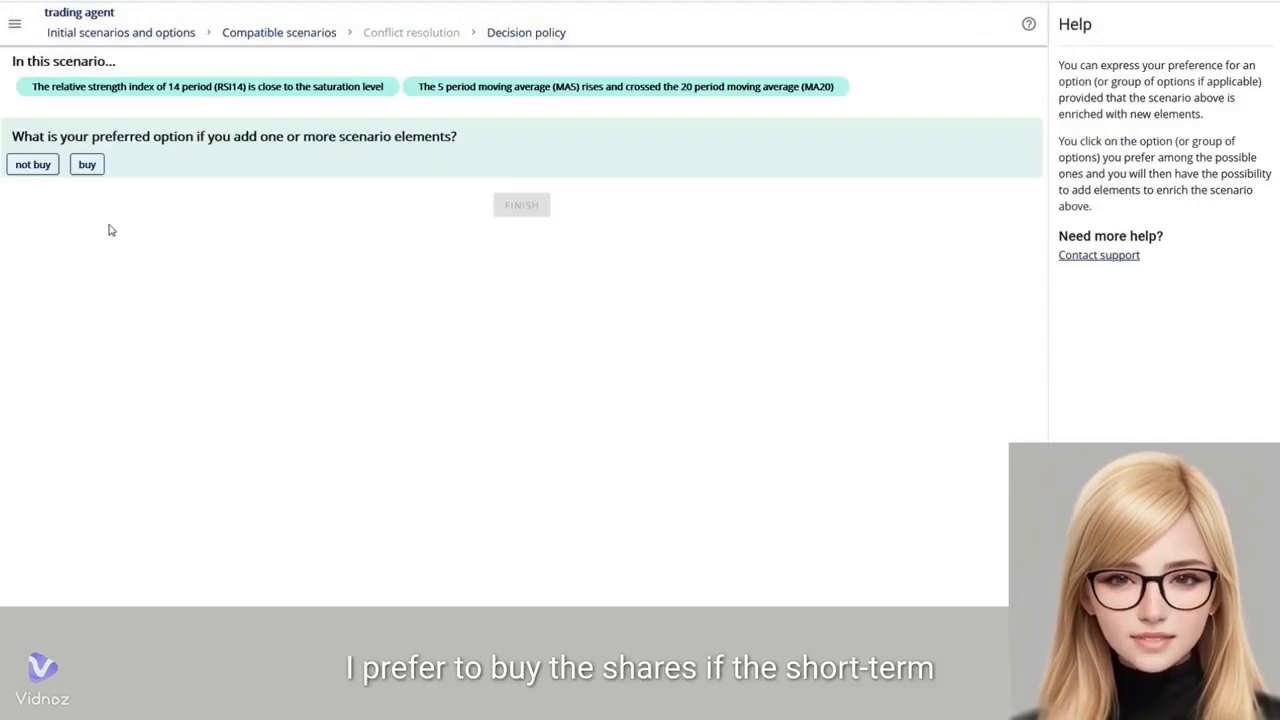
Prefer the buy option with the new scenario element "The short-term trend is bullish" and save the preference.
click(87, 165)
click(138, 237)
text(T)
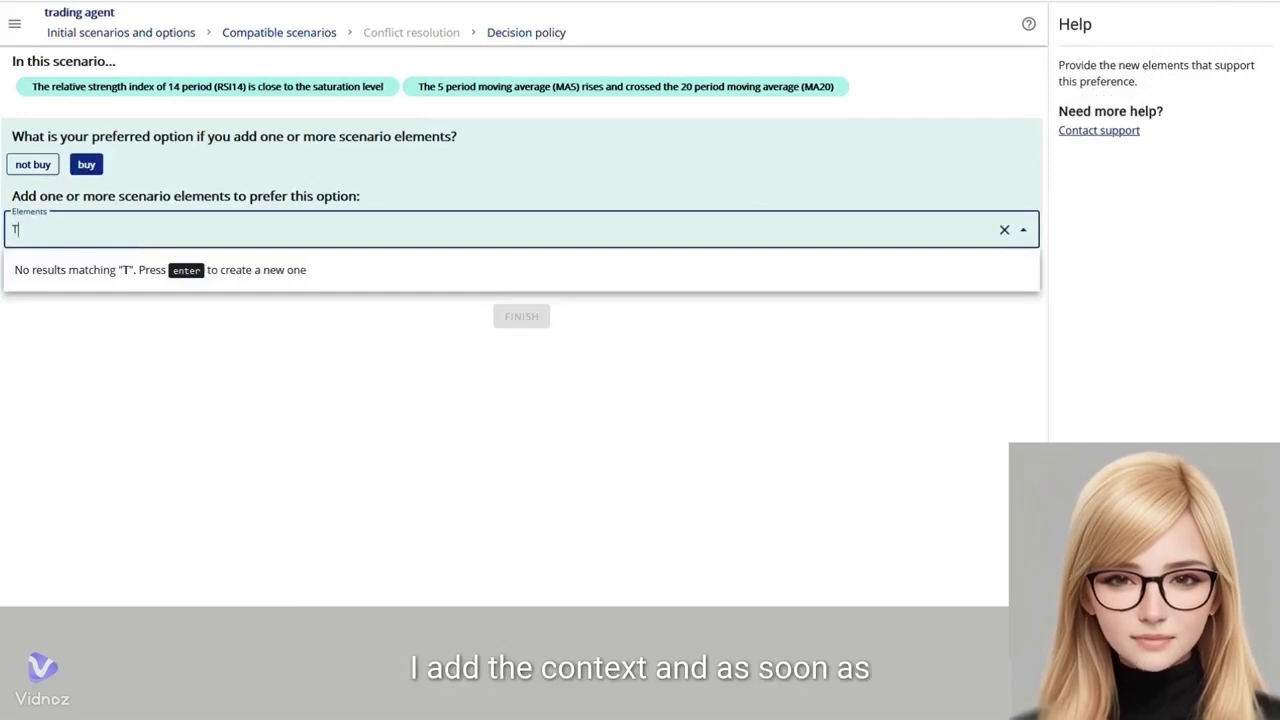
text(he sh)
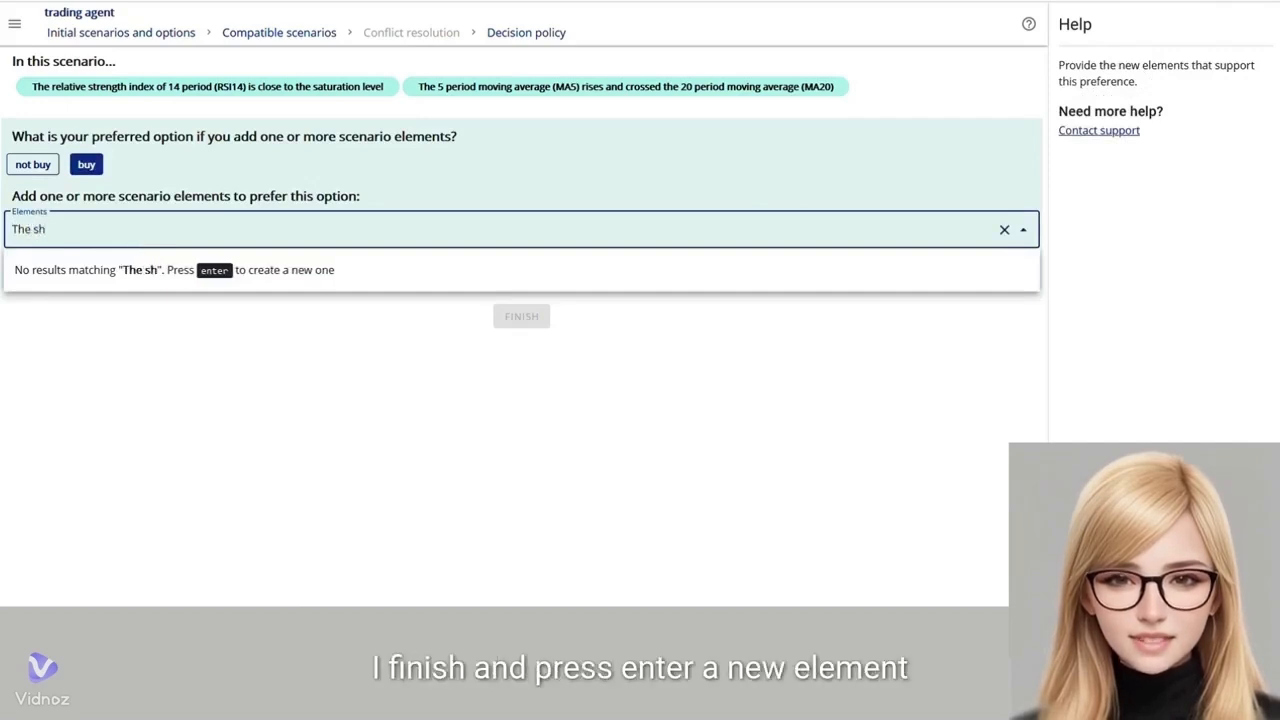
text(ort-)
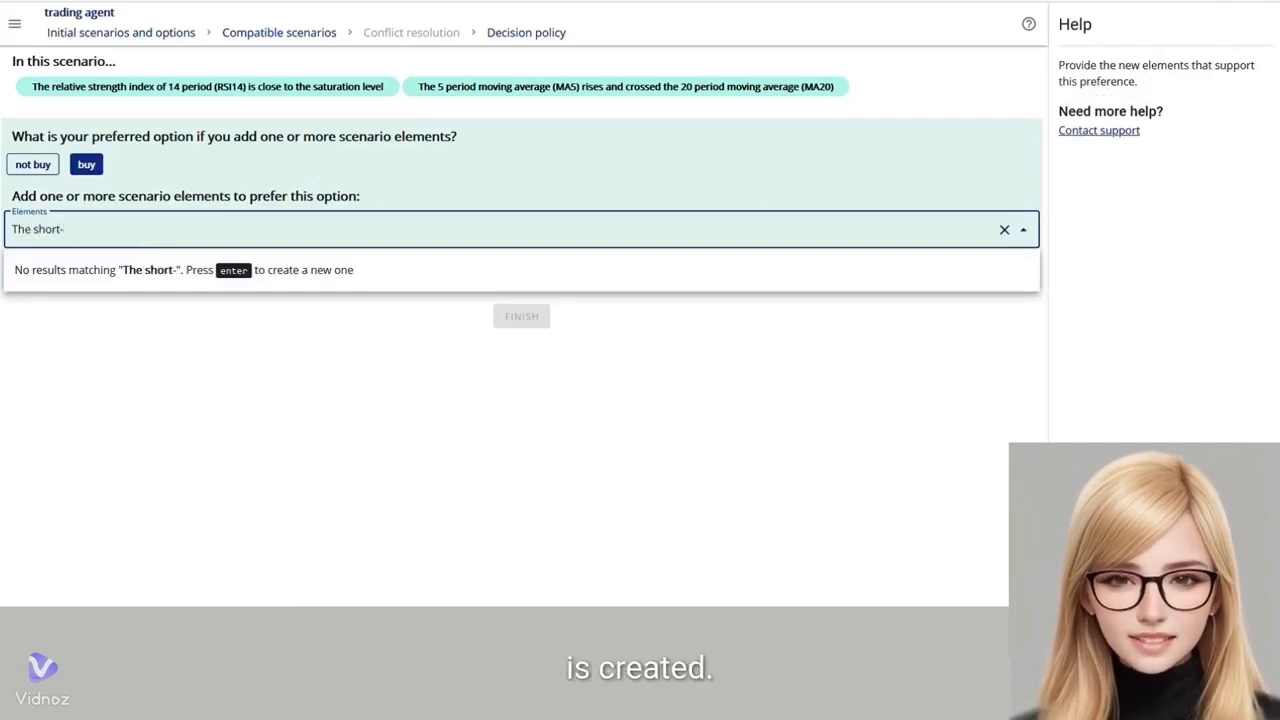
text(term )
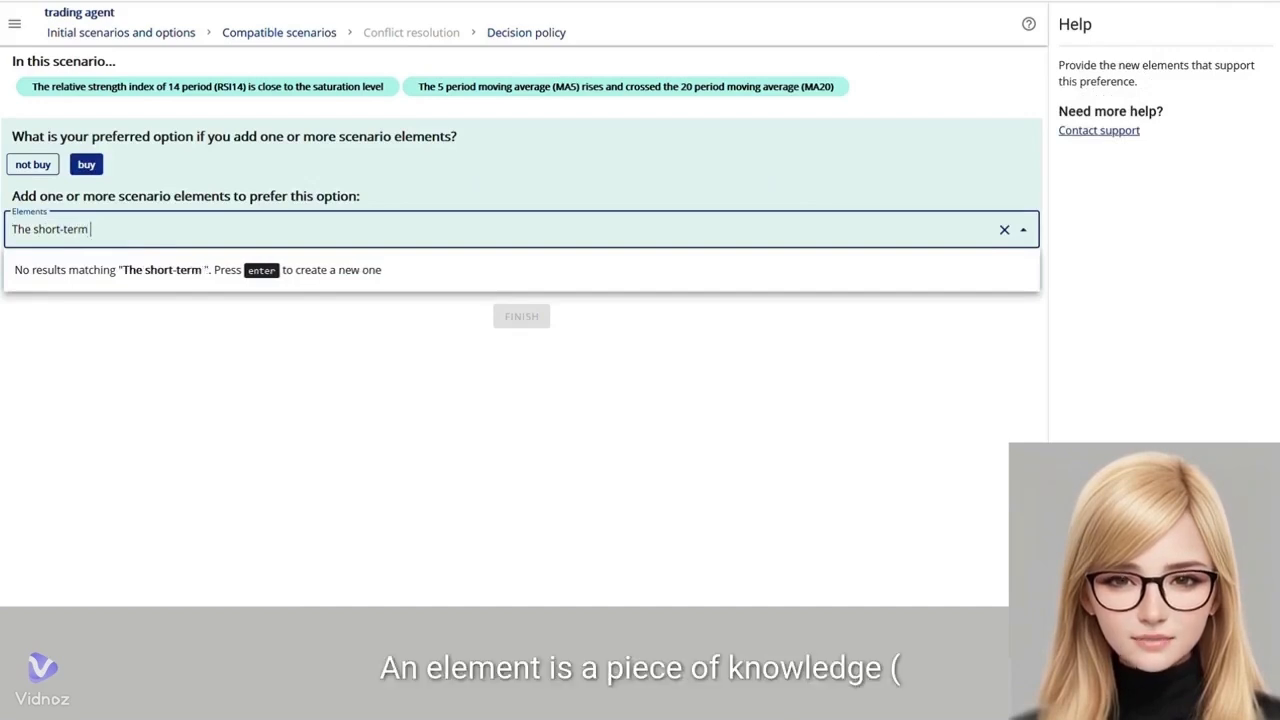
text(trend )
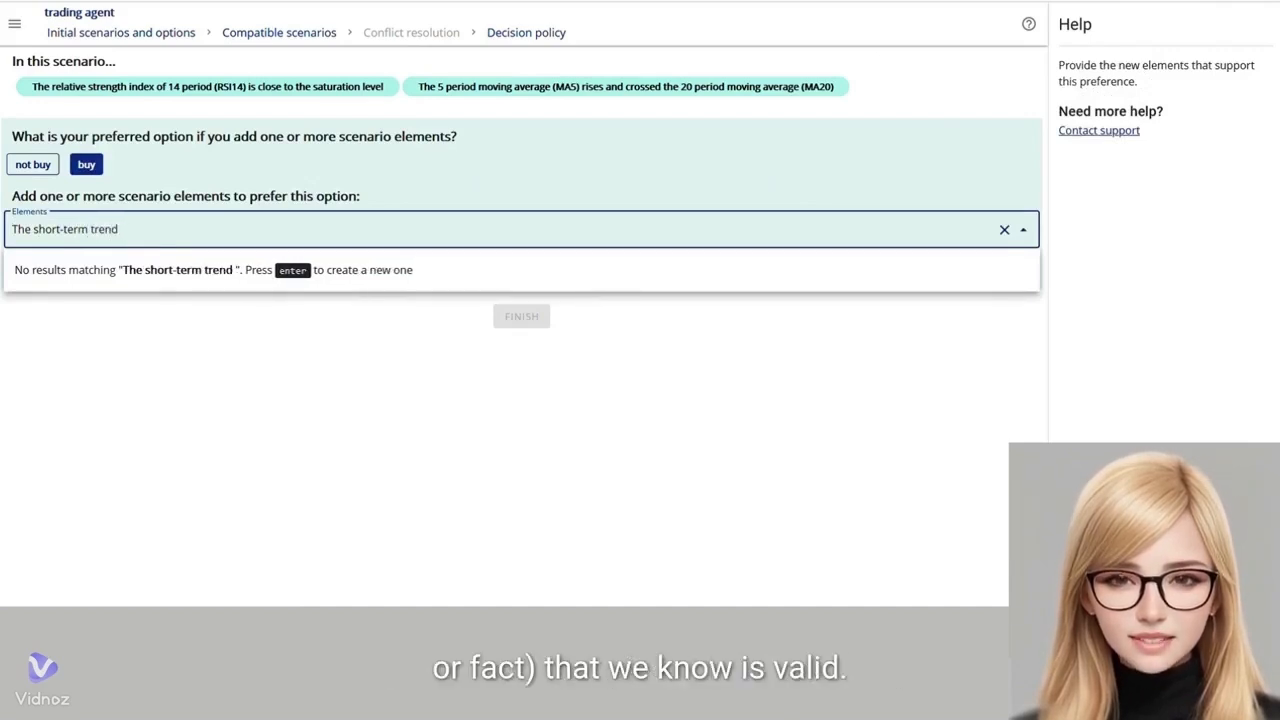
text(is bullish)
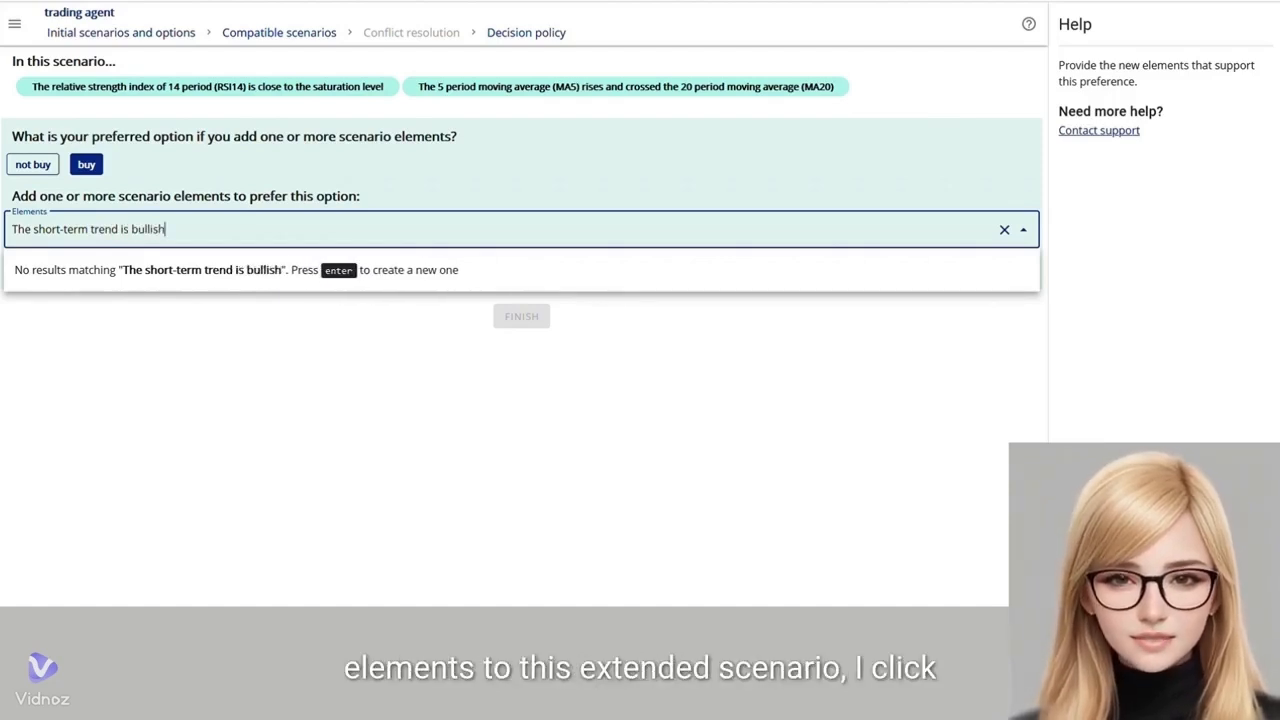
key(Return)
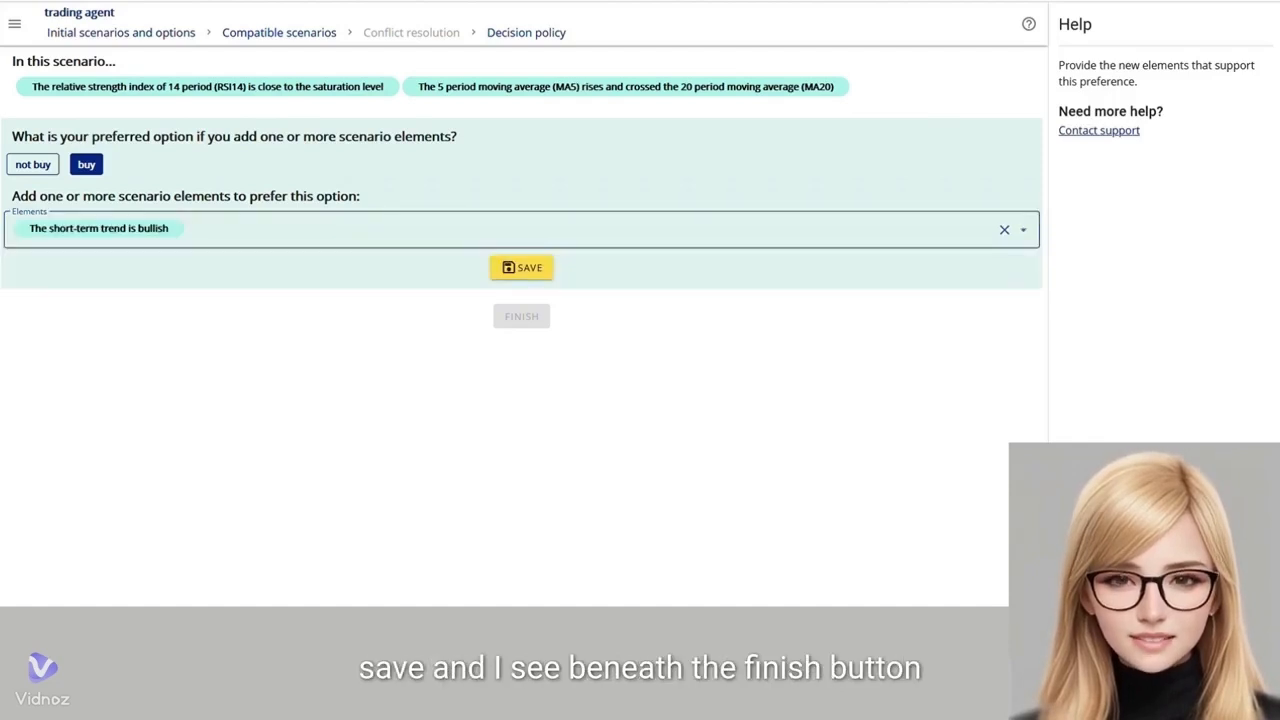
click(519, 267)
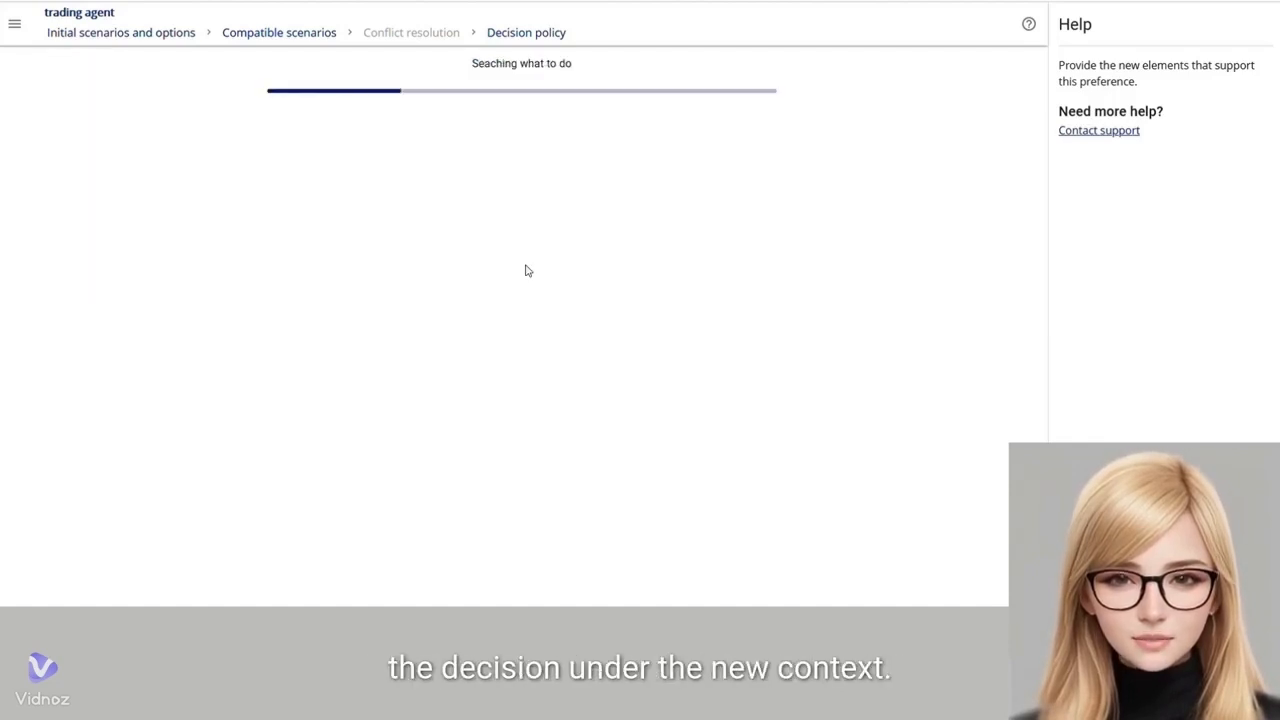
Prefer the not buy option with the new scenario element "The trading volume is lower than the 20 period average" and save the preference.
click(91, 158)
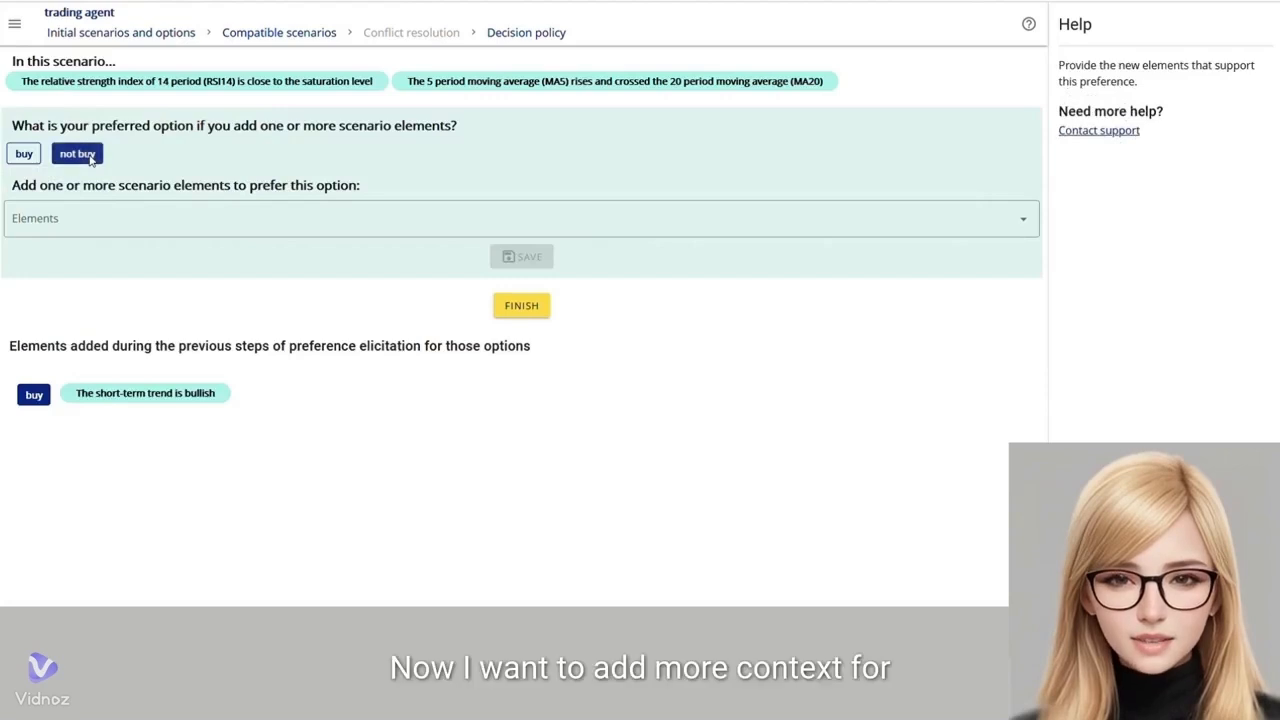
click(109, 224)
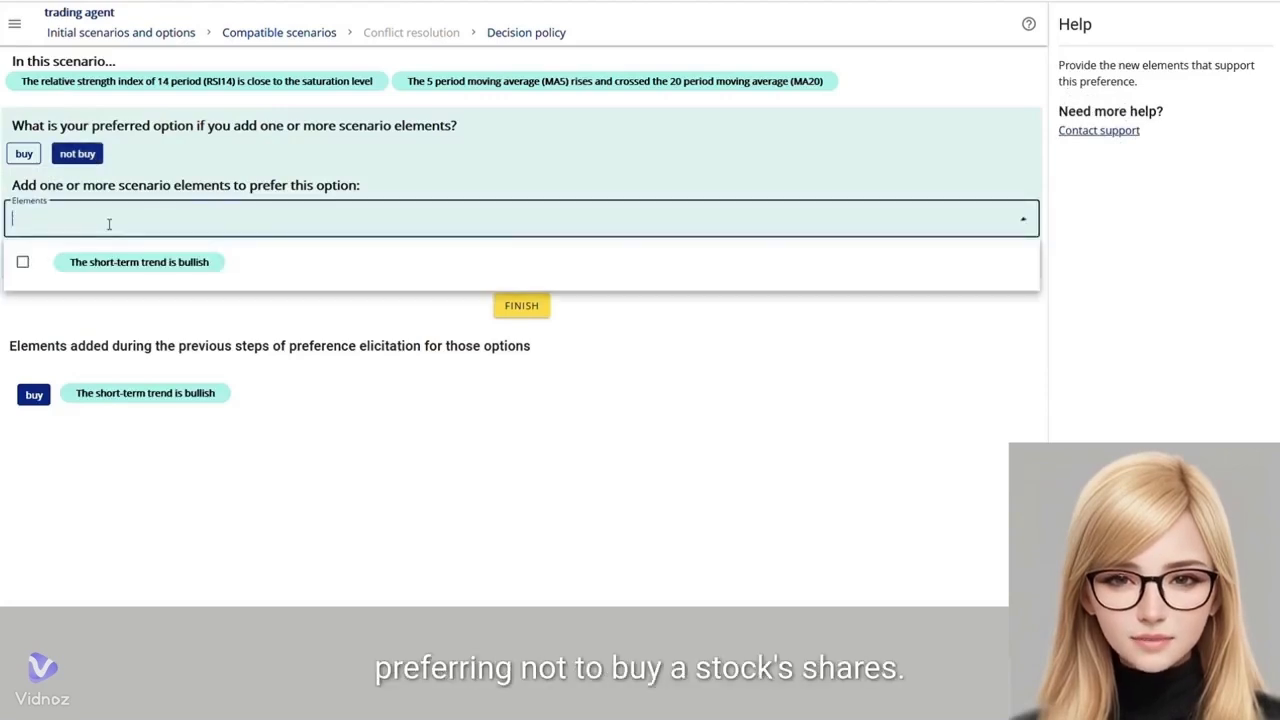
text(The tr)
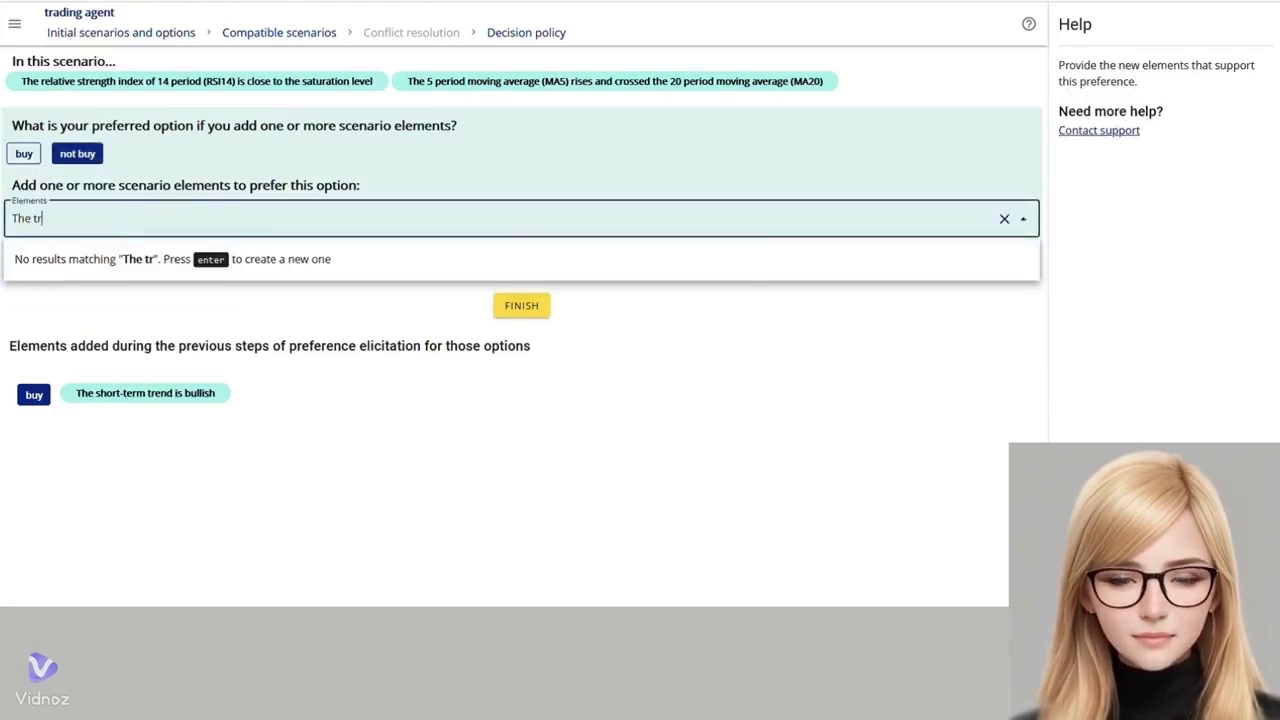
text(ading volume is lower than )
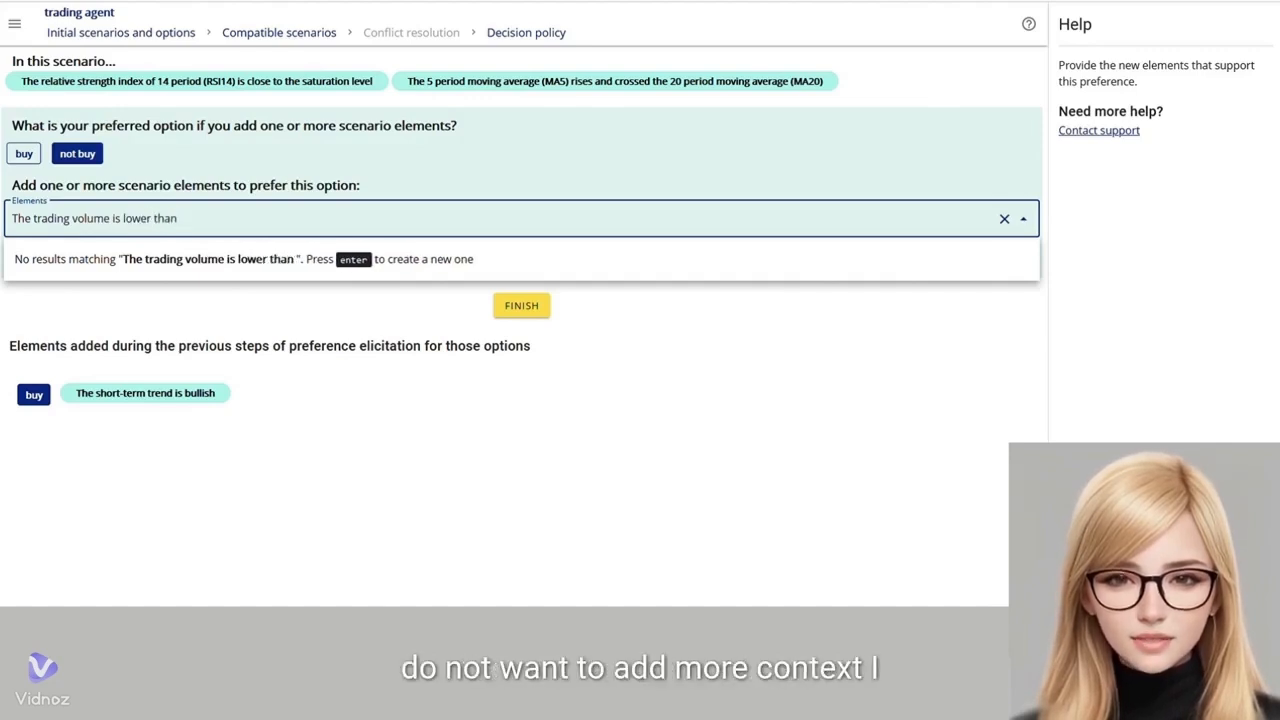
text(the )
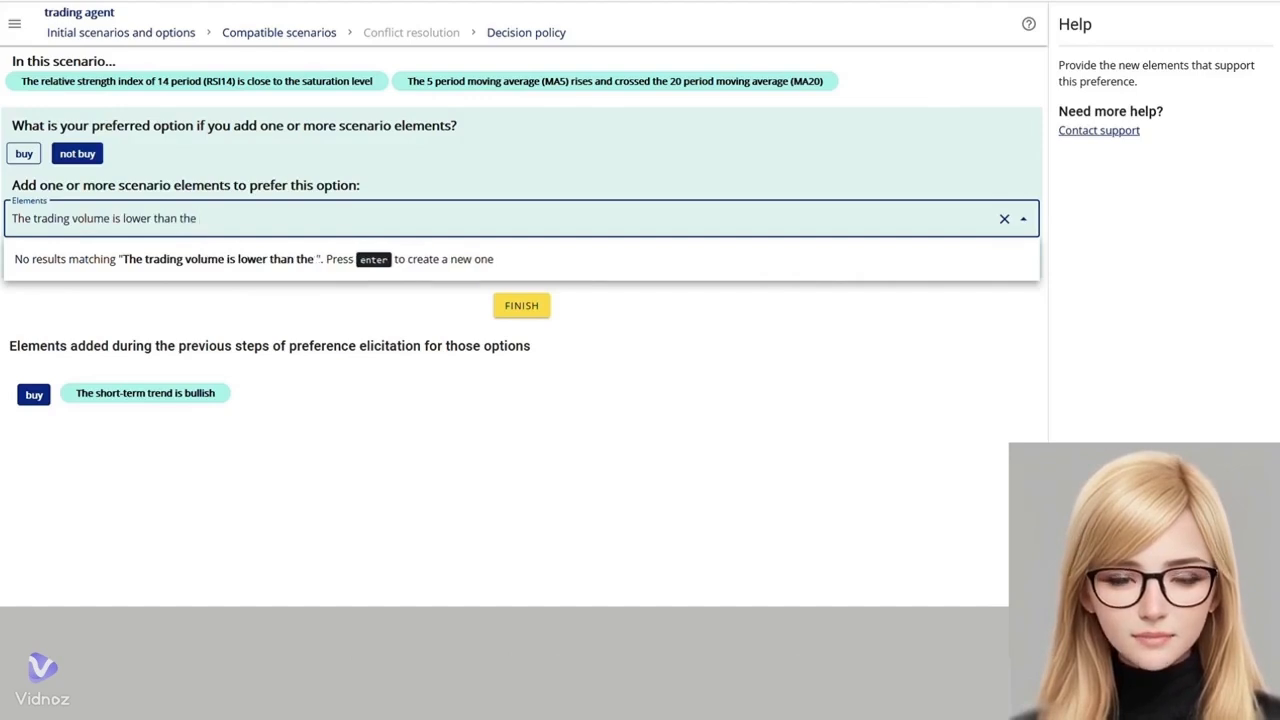
text(20 pei)
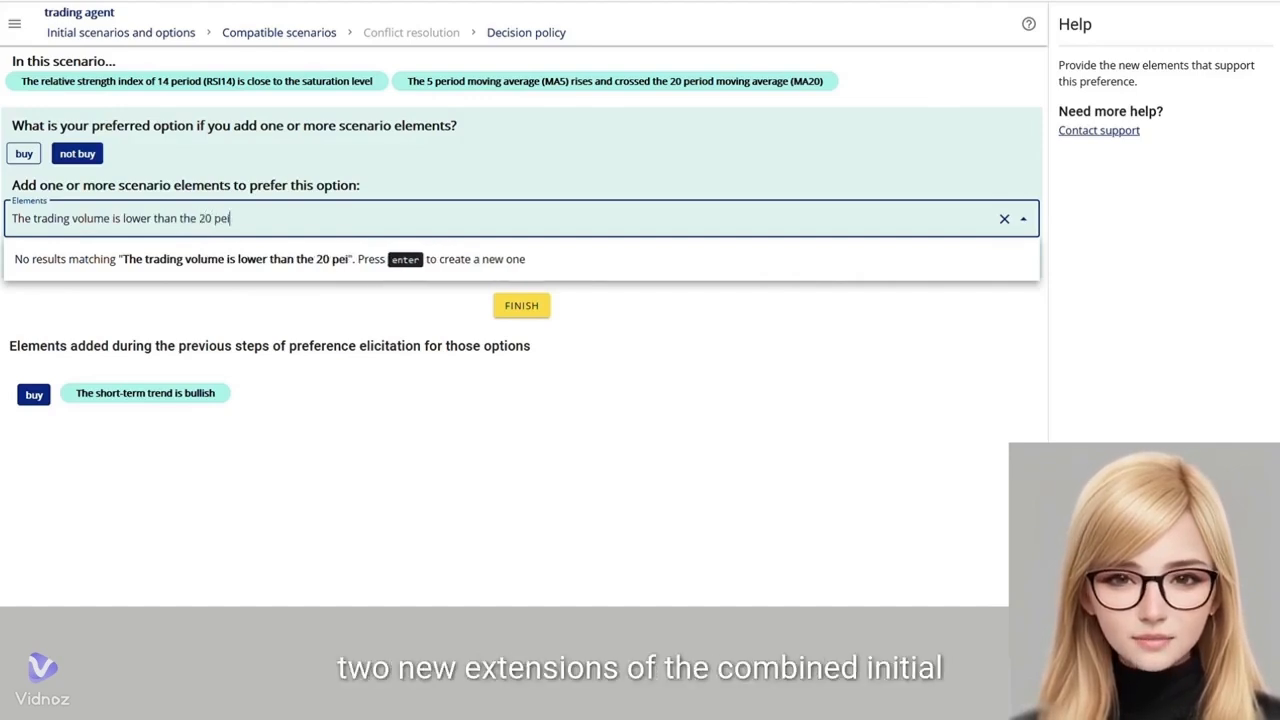
key(BackSpace)
text(riod )
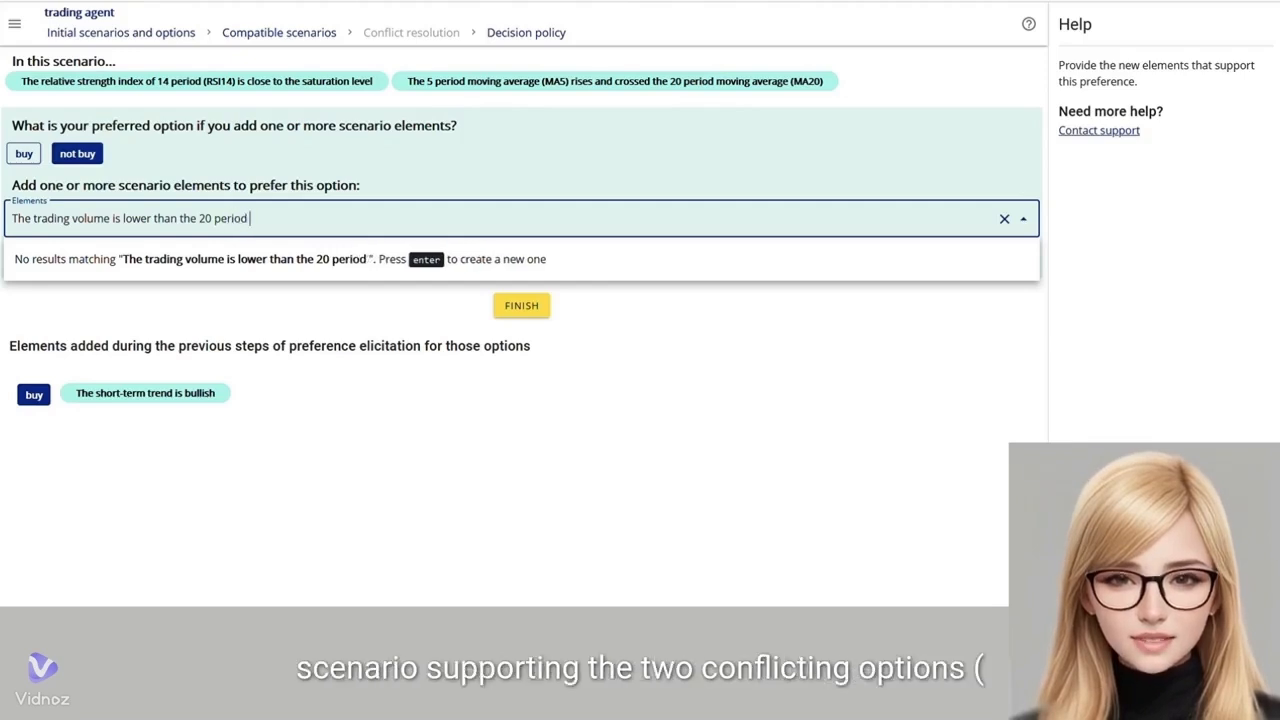
text(average)
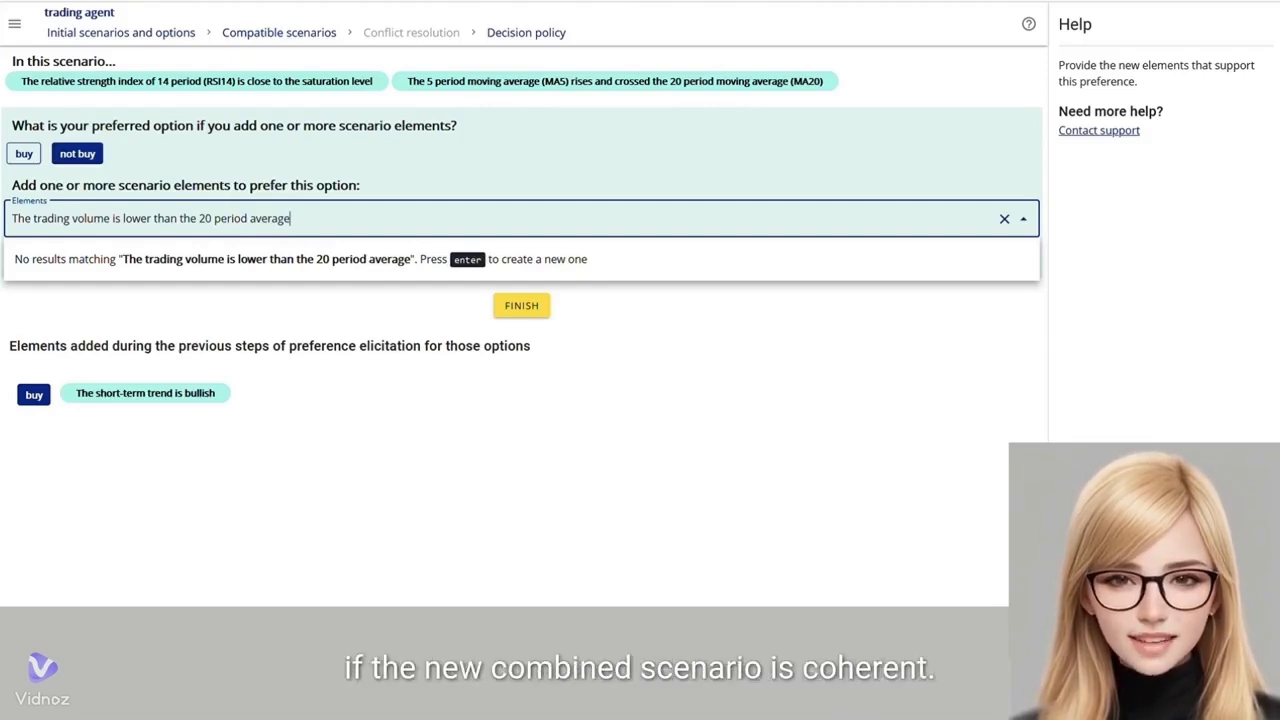
key(Return)
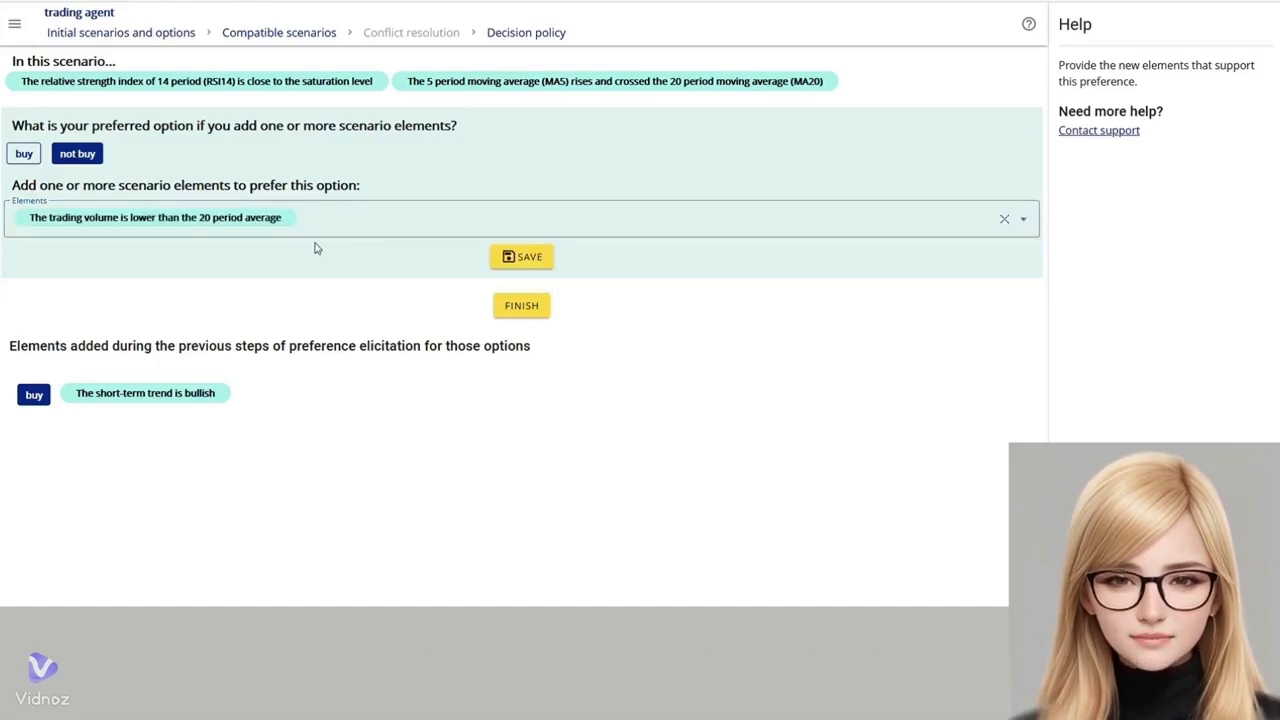
click(535, 260)
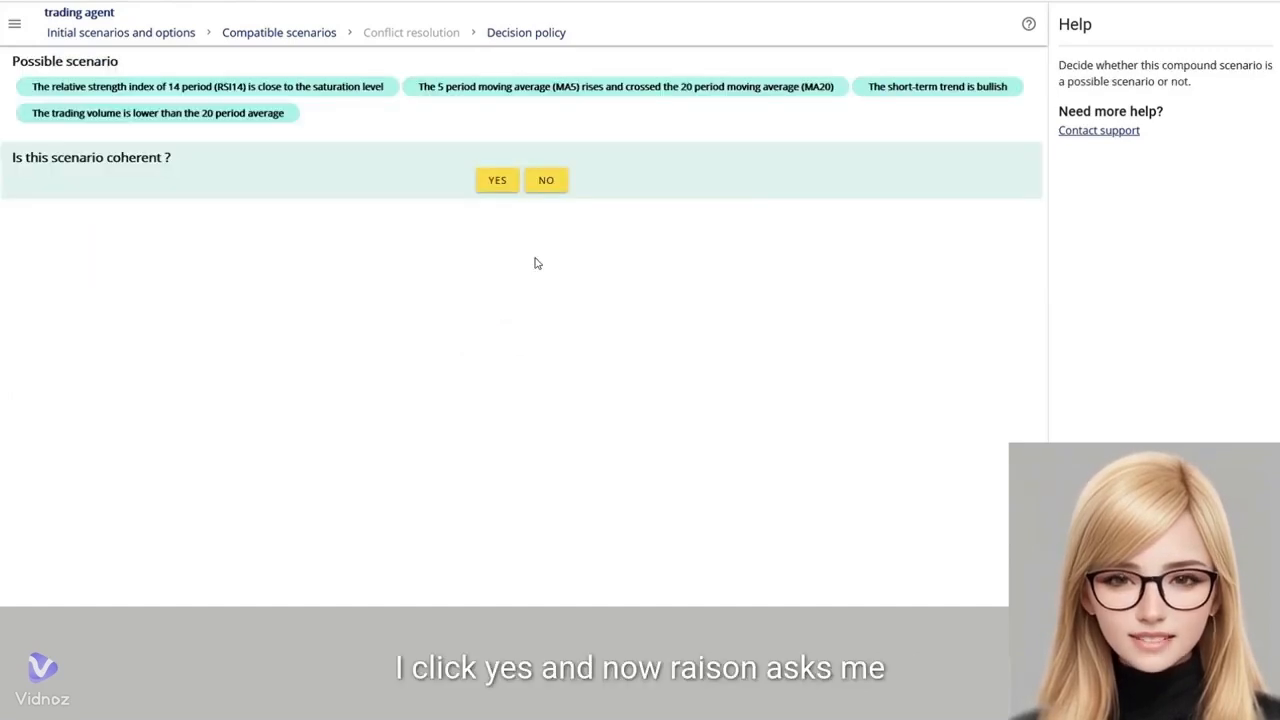
Accept the compound scenario as coherent, make not buy its primary choice without adding elements for buy, and finish the conflict resolution.
click(494, 183)
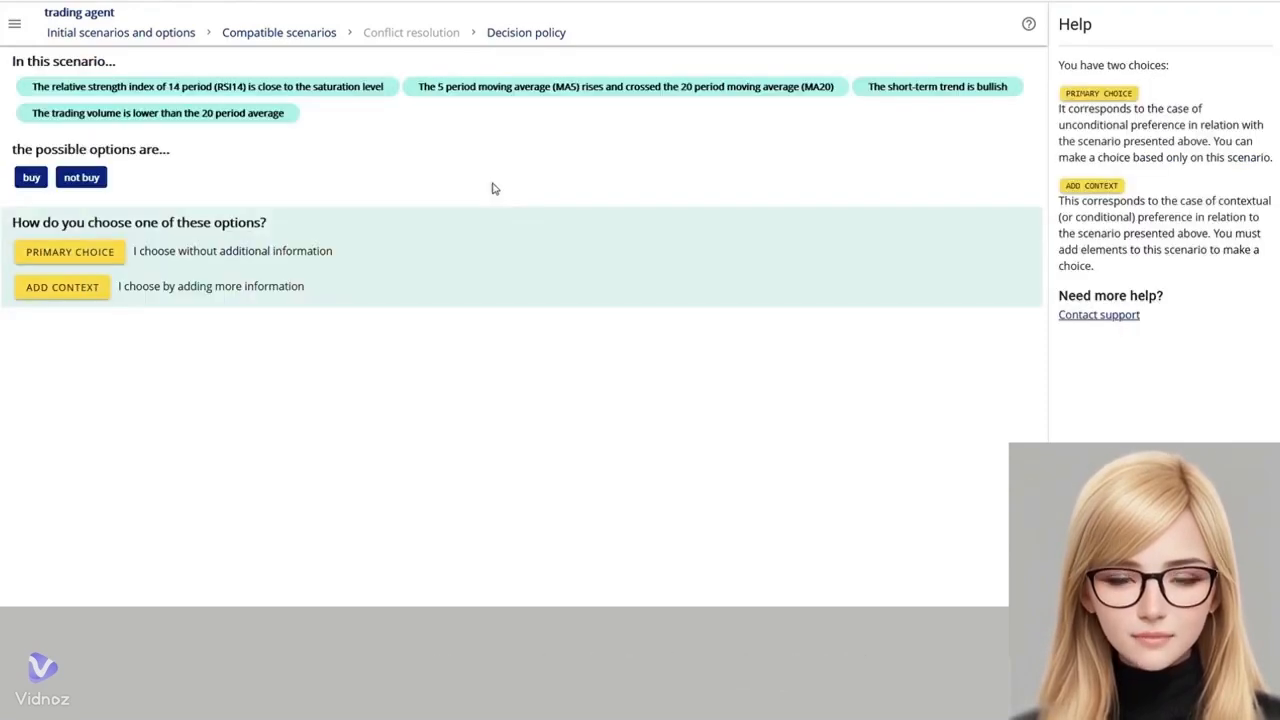
click(79, 253)
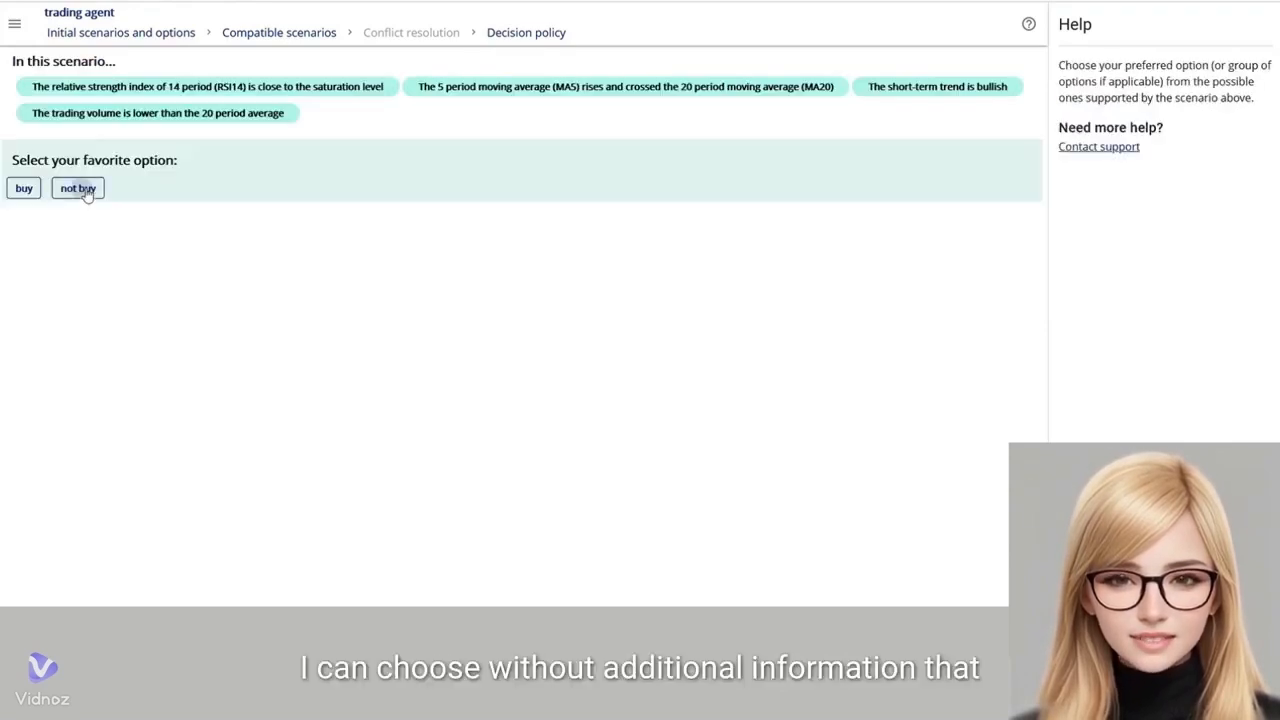
click(78, 189)
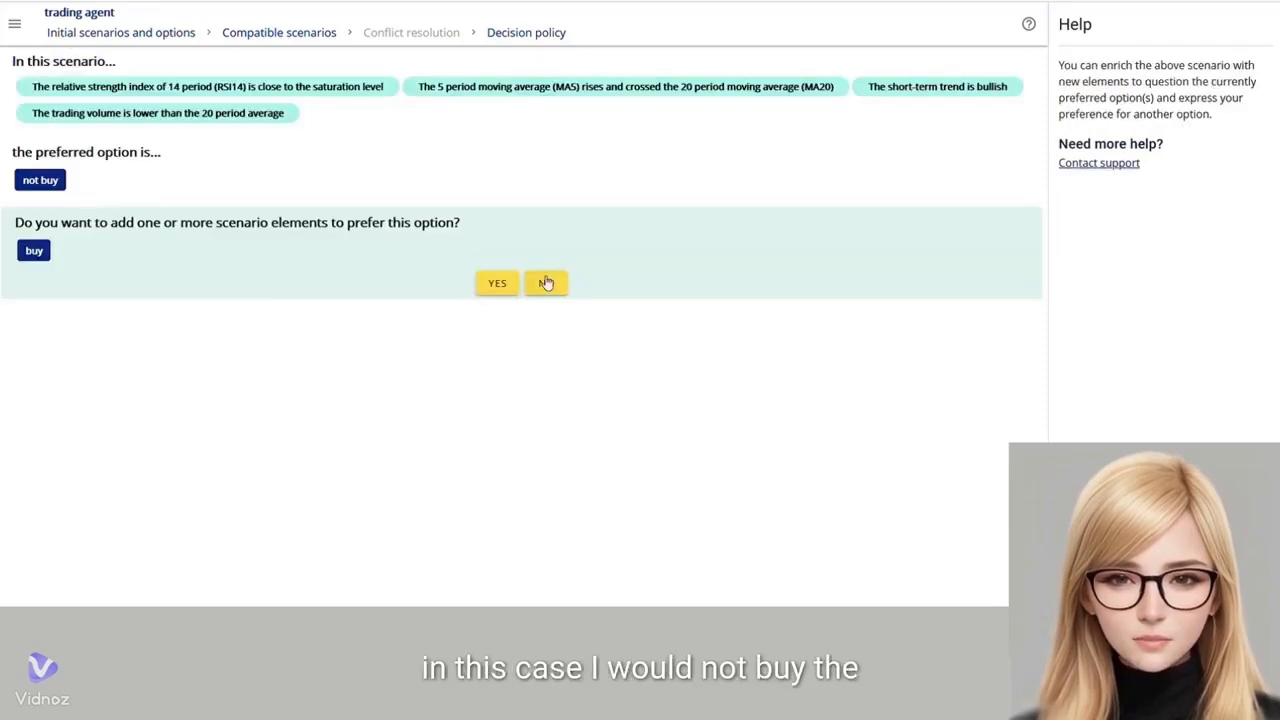
click(546, 283)
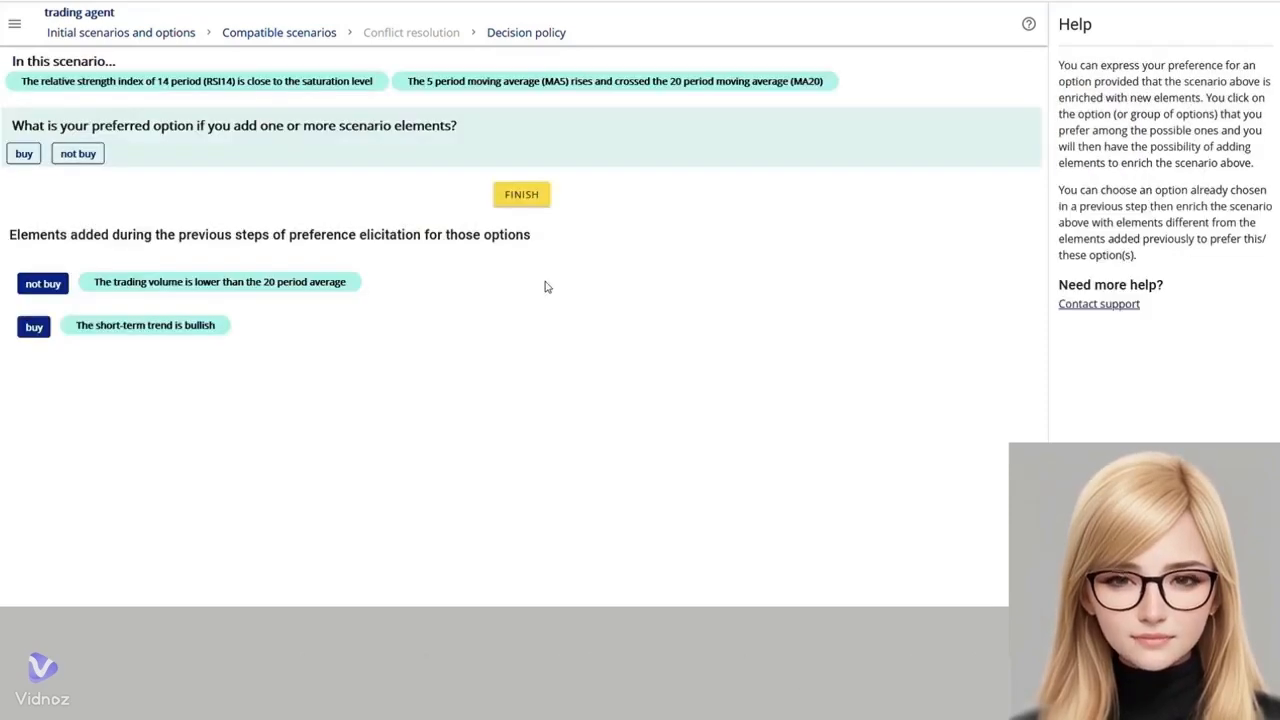
click(521, 196)
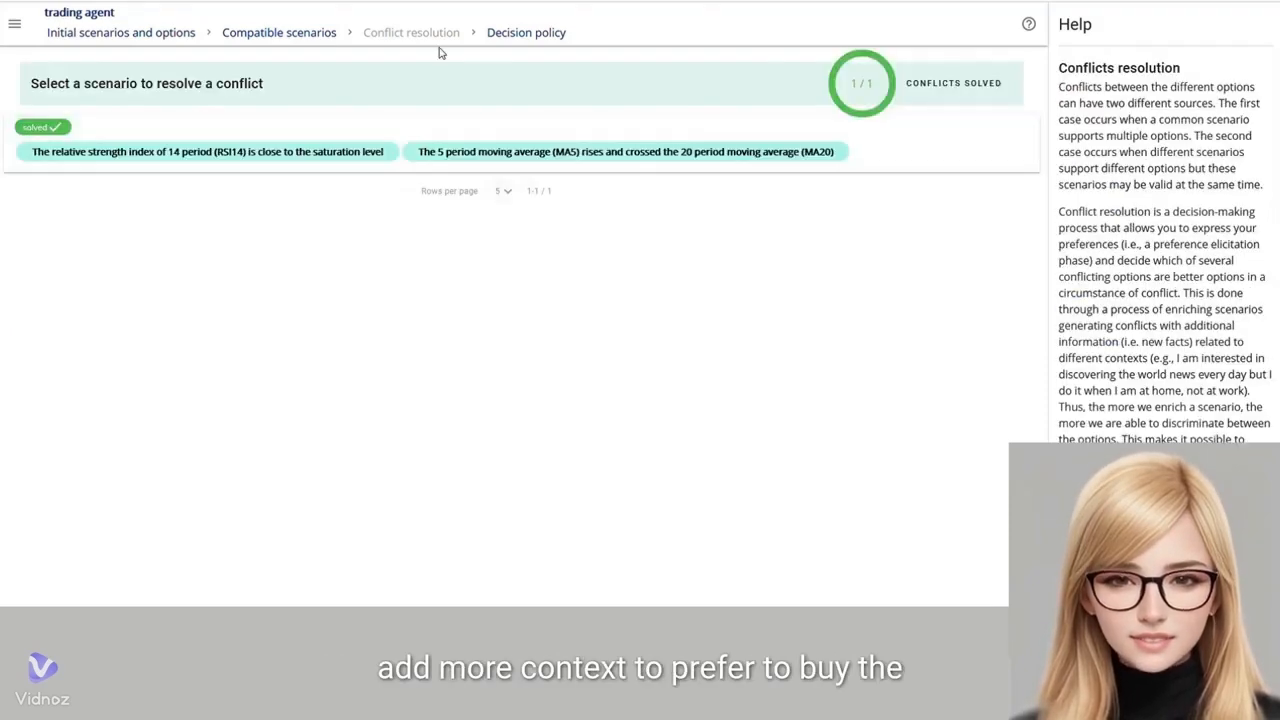
Review the decision policy, switching the filter for the not buy option on and off.
click(508, 38)
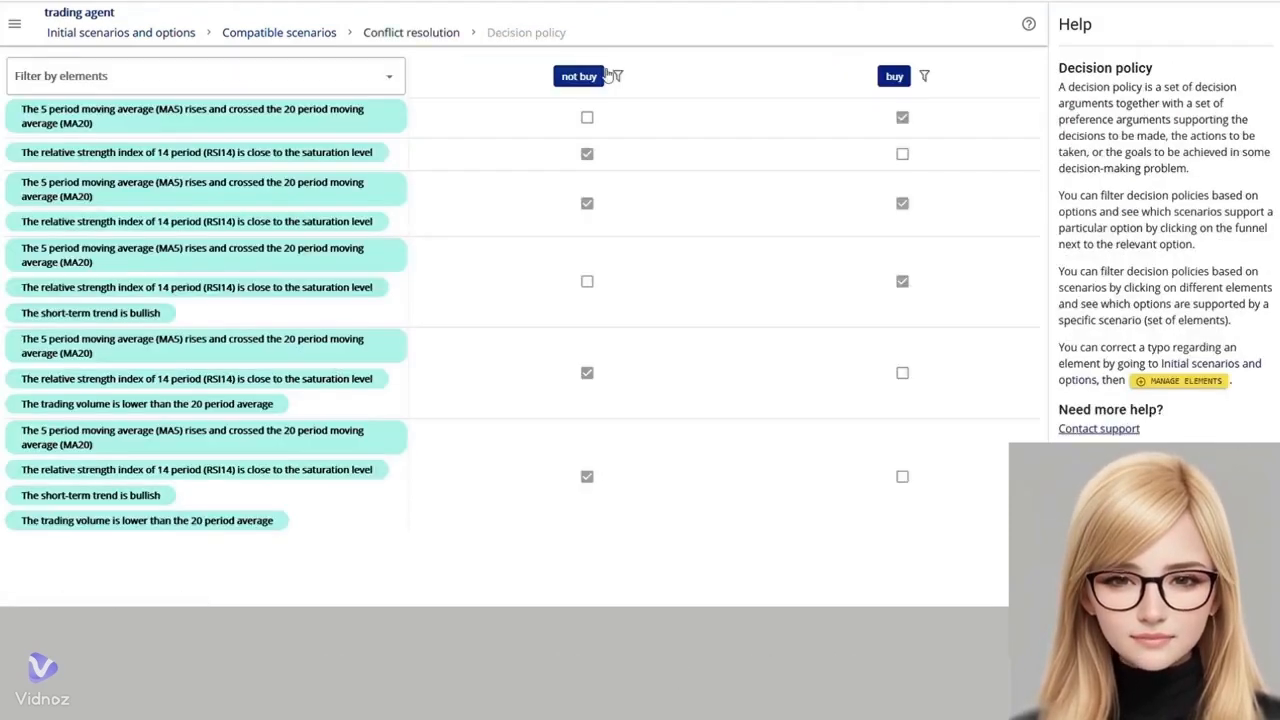
click(620, 77)
click(620, 77)
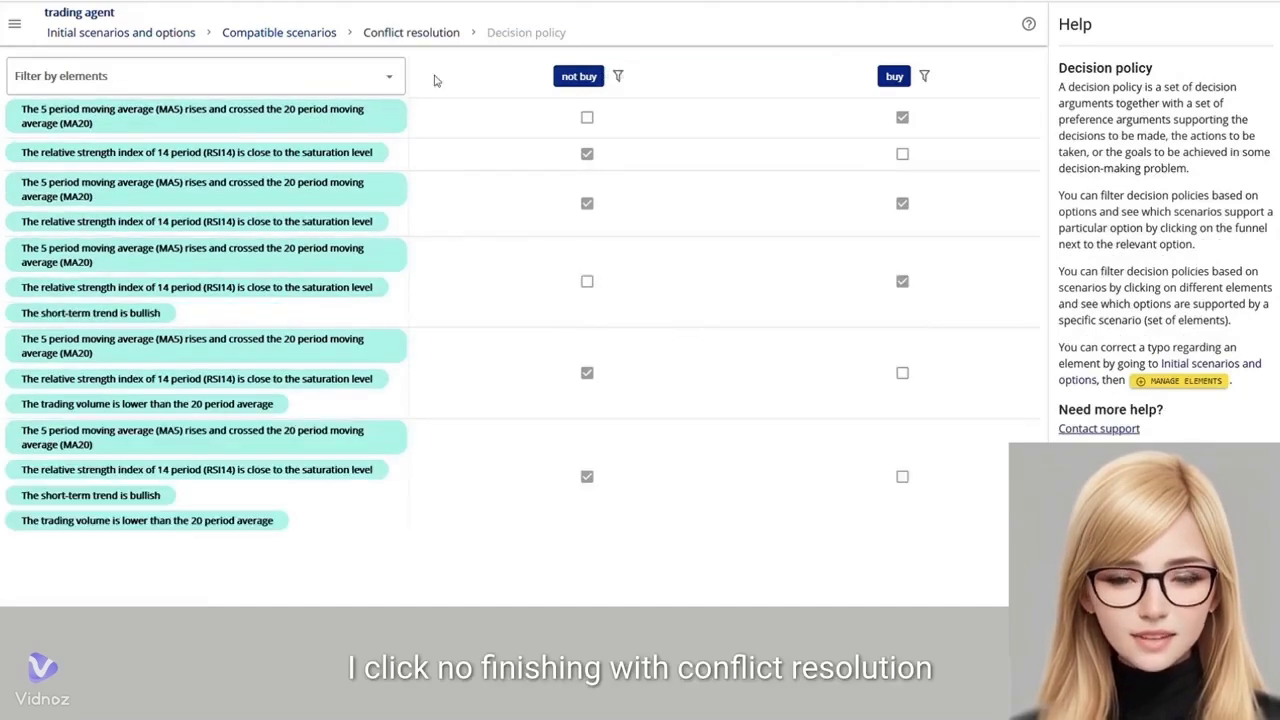
Run the application with "The 5 period moving average (MA5) rises and crossed the 20 period moving average (MA20)" as the only input data.
click(16, 25)
click(40, 190)
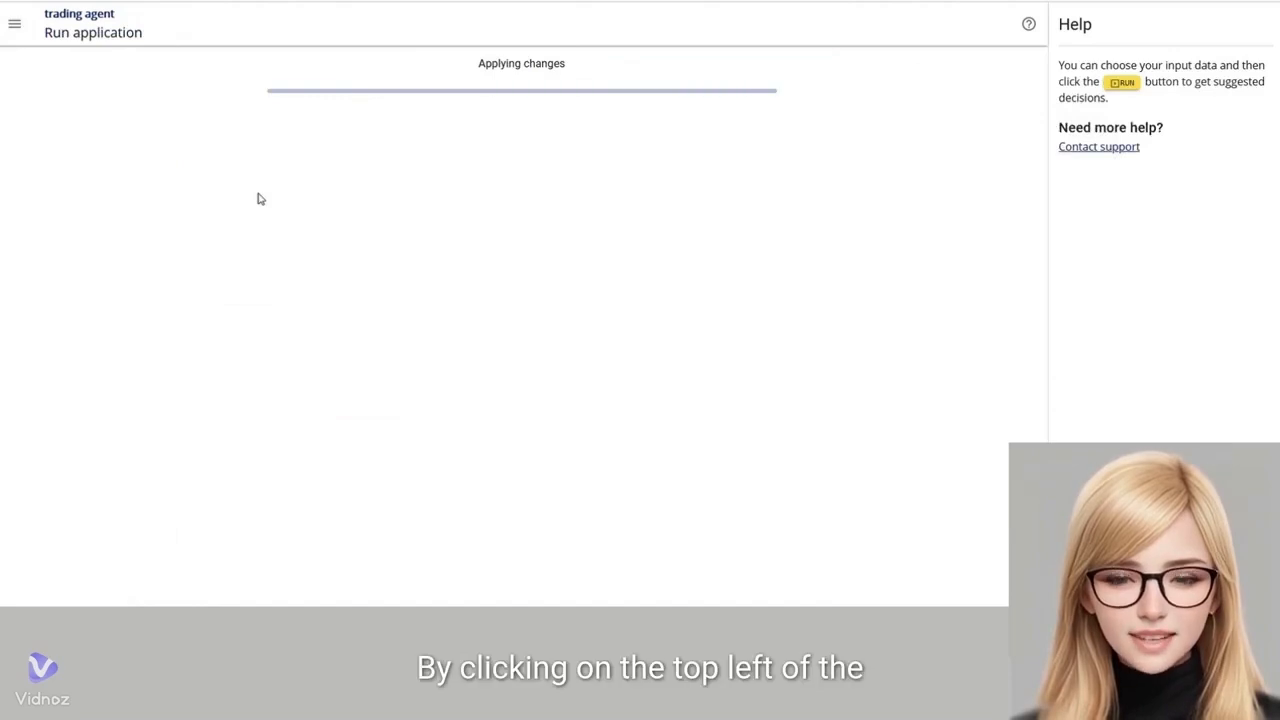
click(208, 113)
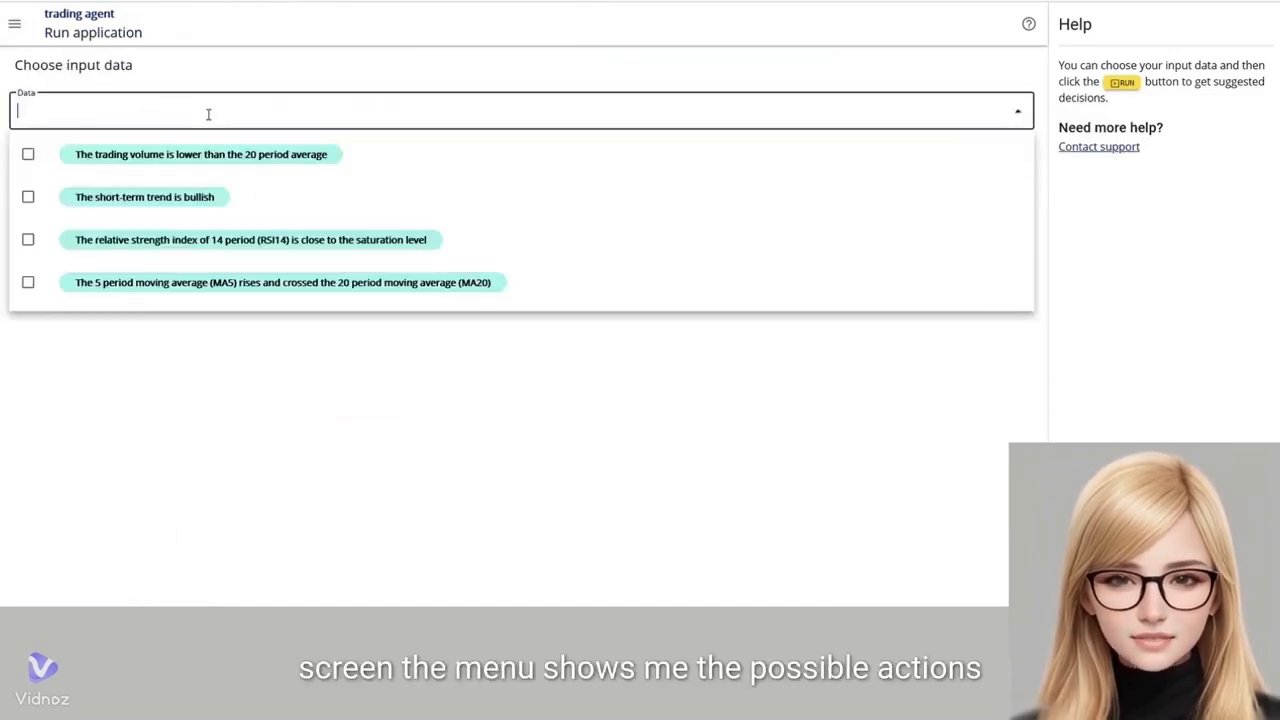
click(231, 284)
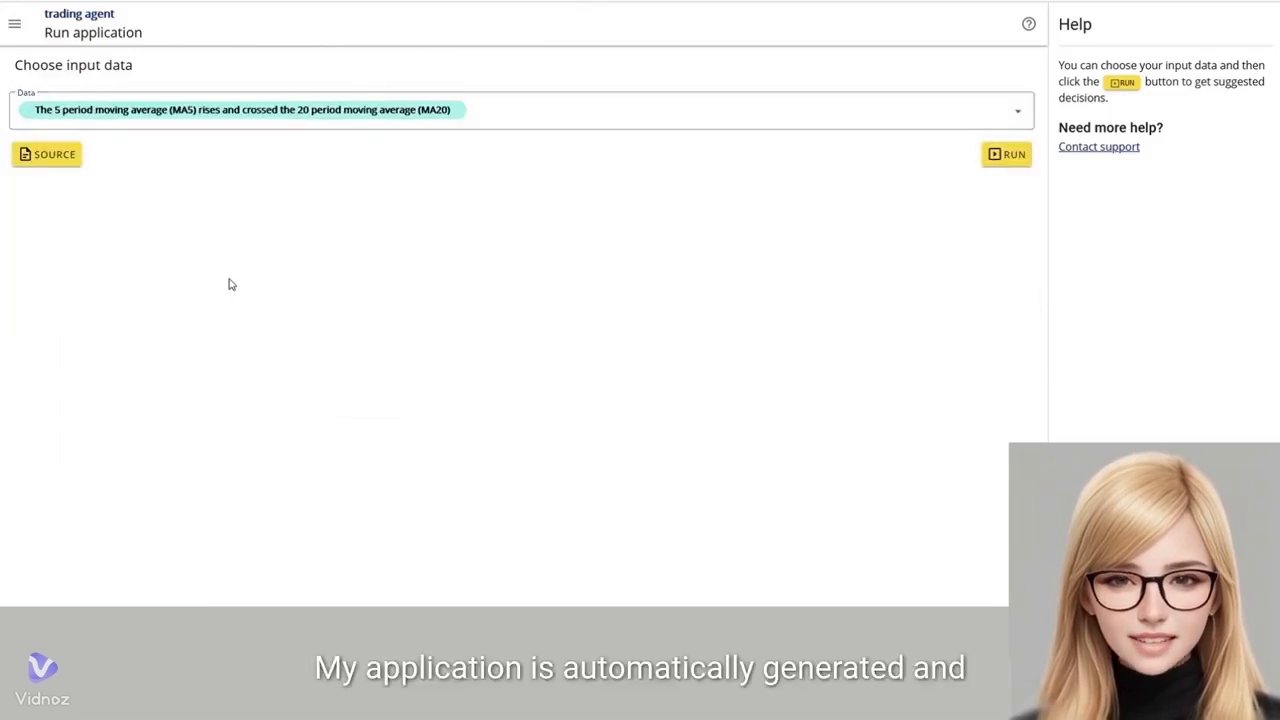
click(1008, 154)
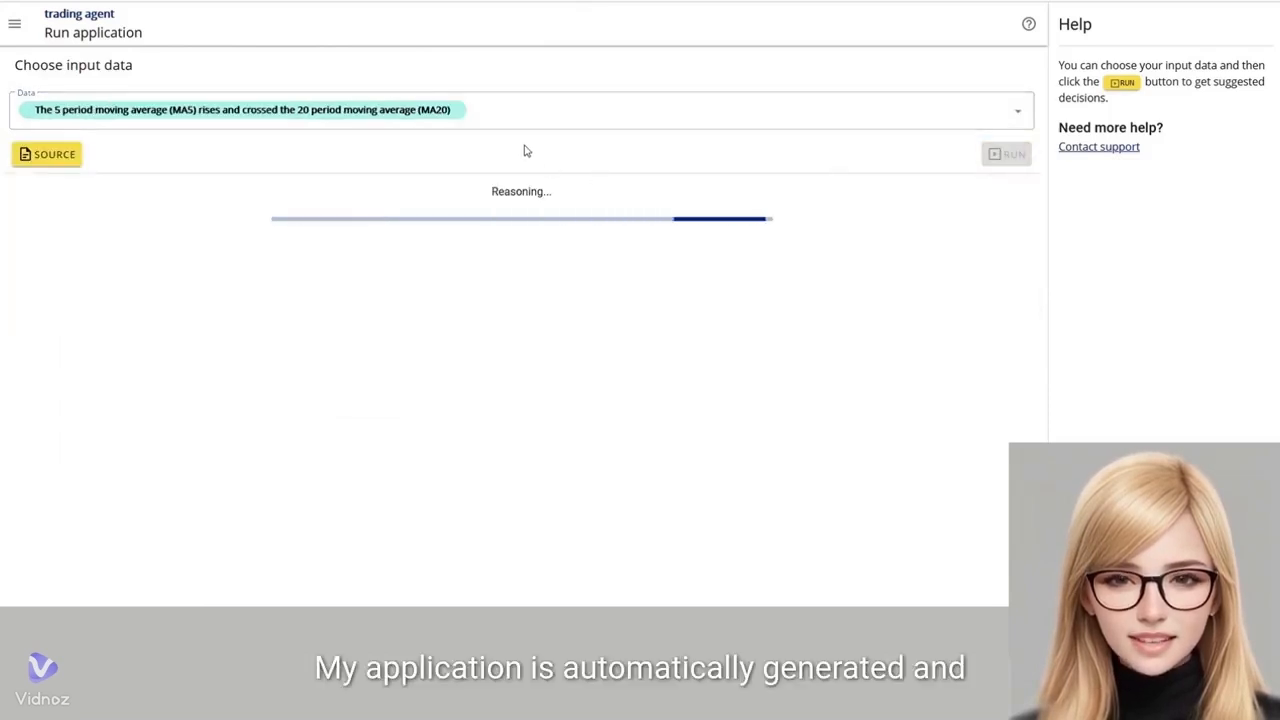
Replace the input data with "The relative strength index of 14 period (RSI14) is close to the saturation level" and run the application.
click(440, 112)
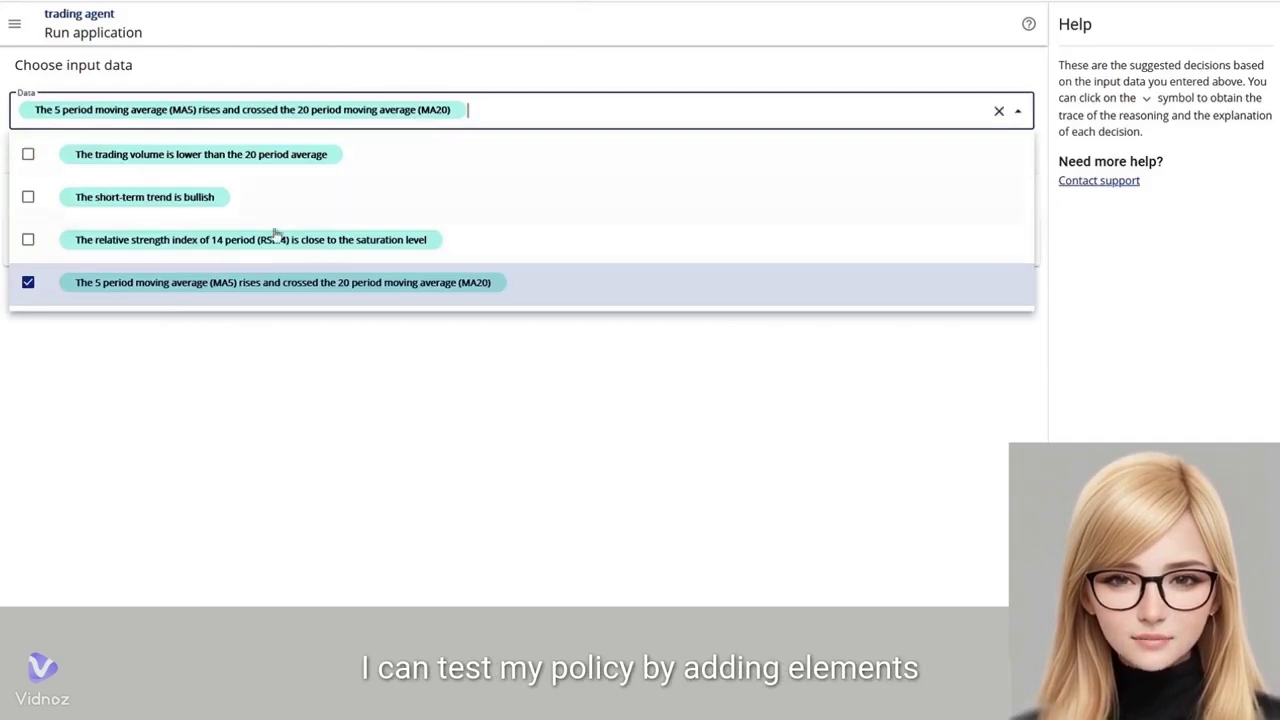
click(251, 283)
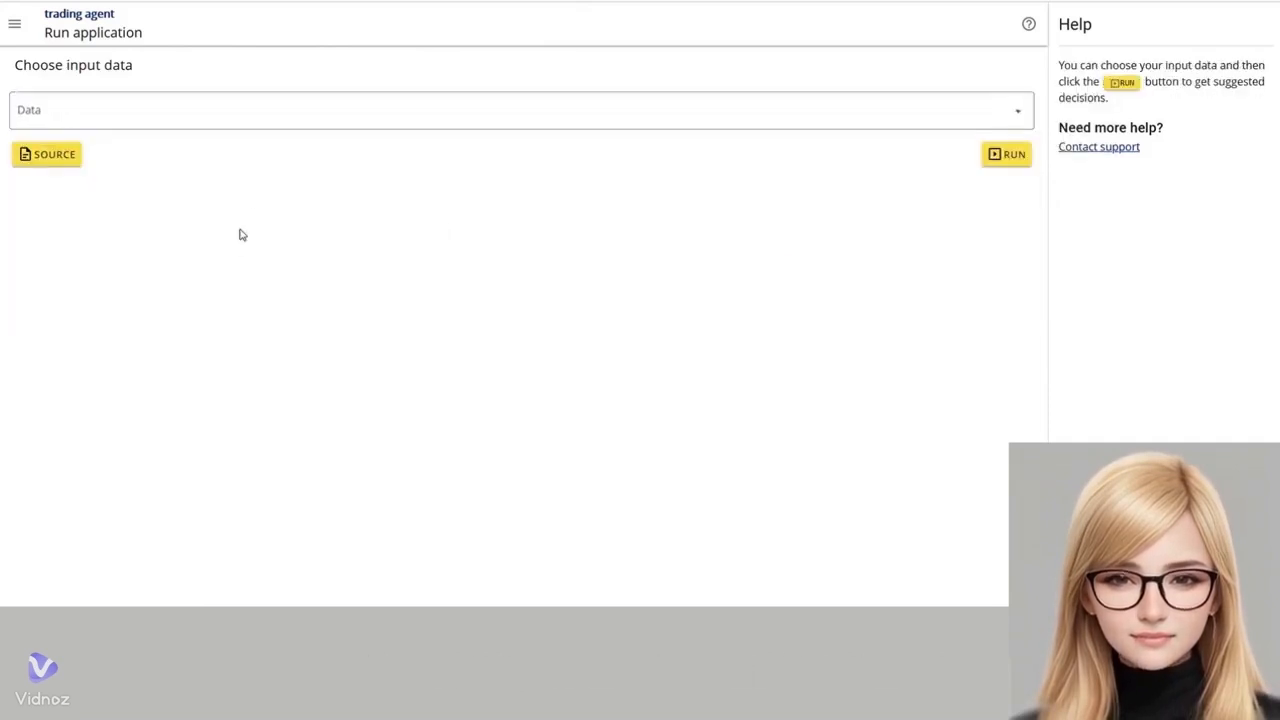
click(240, 111)
click(201, 244)
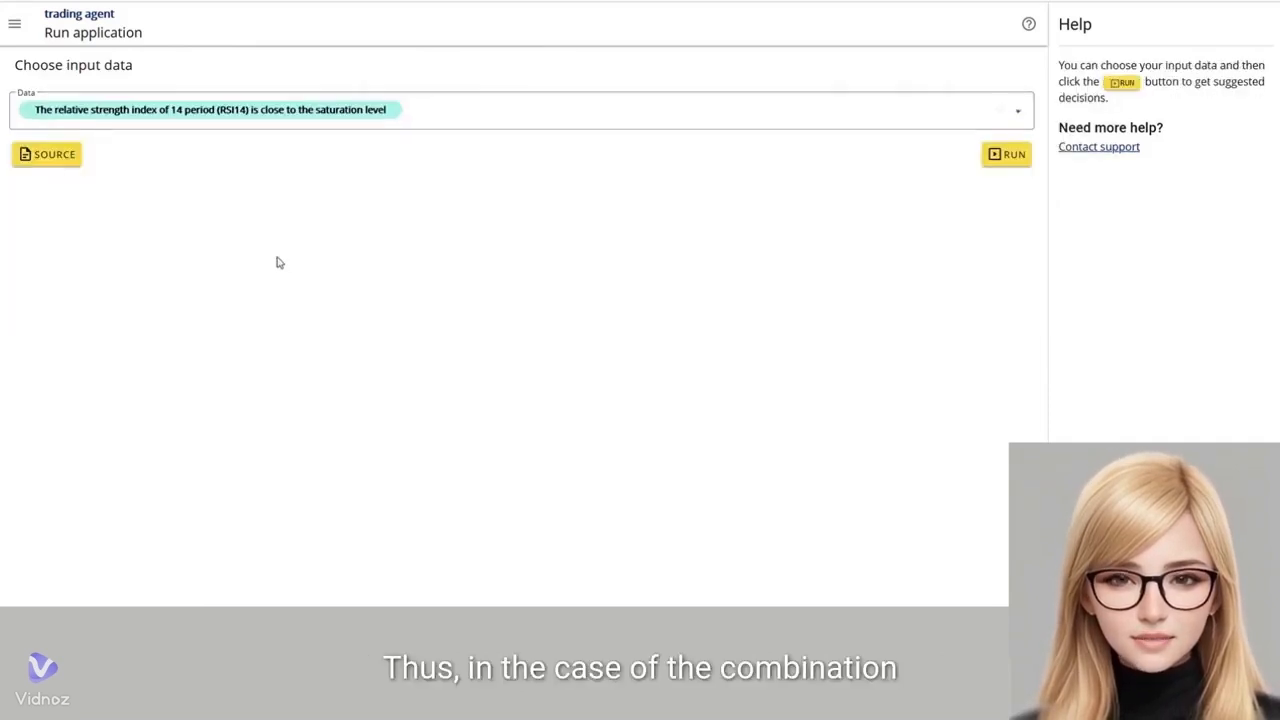
click(1006, 157)
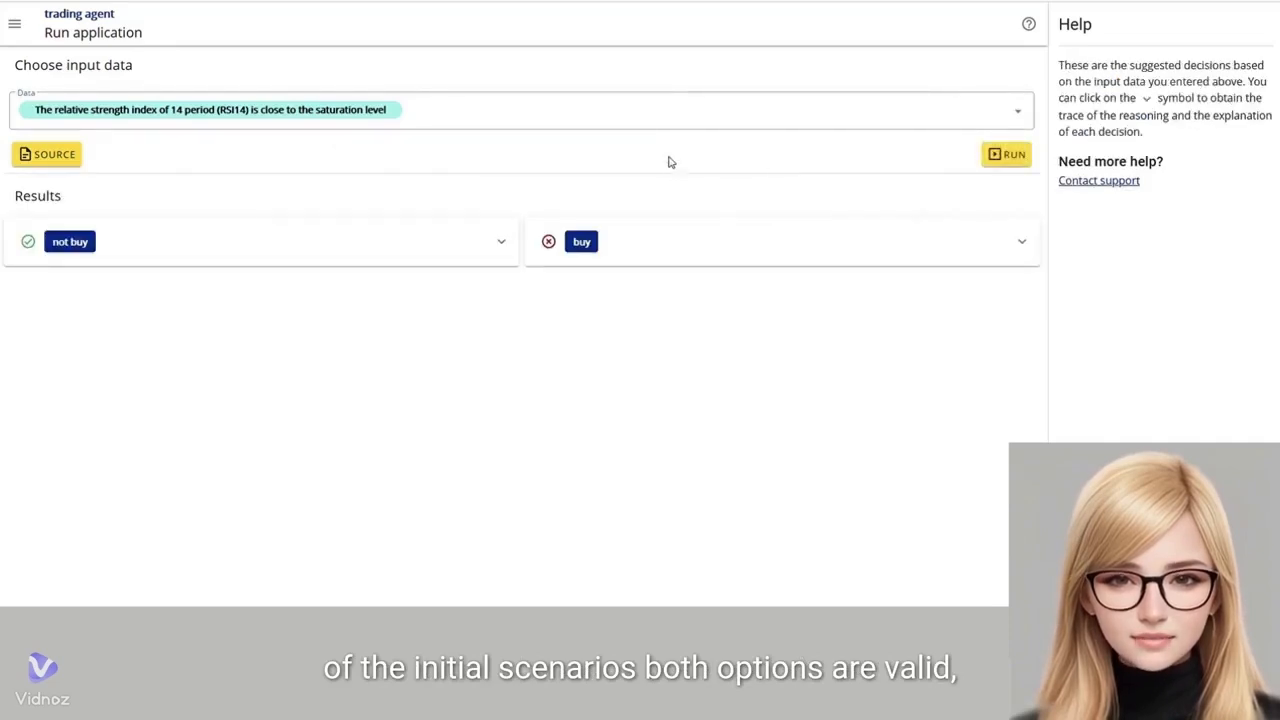
Add "The 5 period moving average (MA5) rises and crossed the 20 period moving average (MA20)" to the input data and run the application.
click(550, 113)
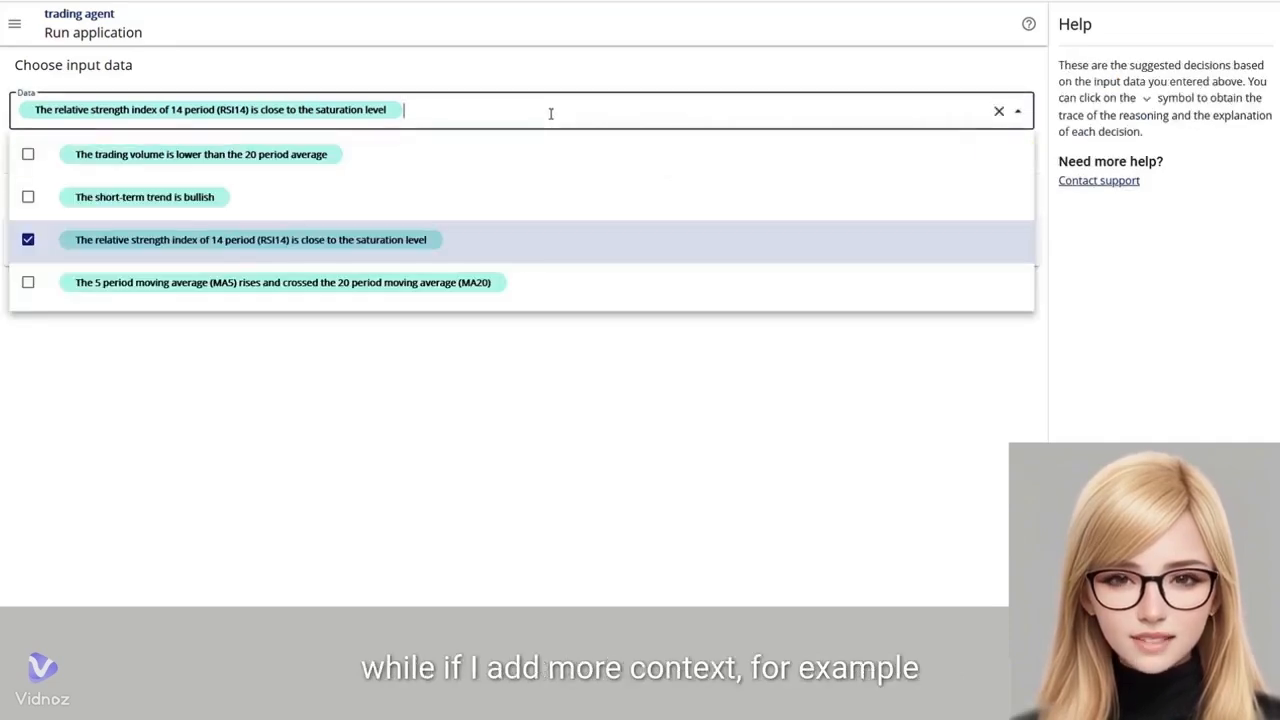
click(377, 285)
click(1006, 155)
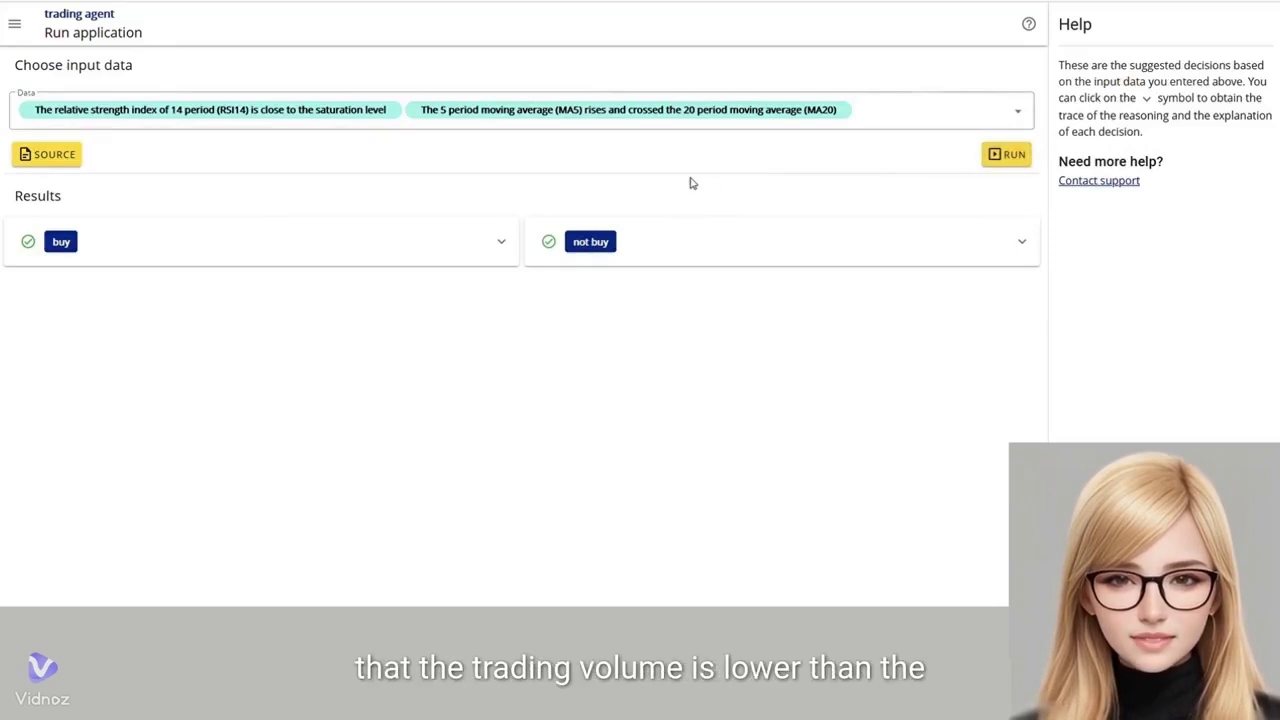
Add "The trading volume is lower than the 20 period average" to the input data and run the application.
click(903, 120)
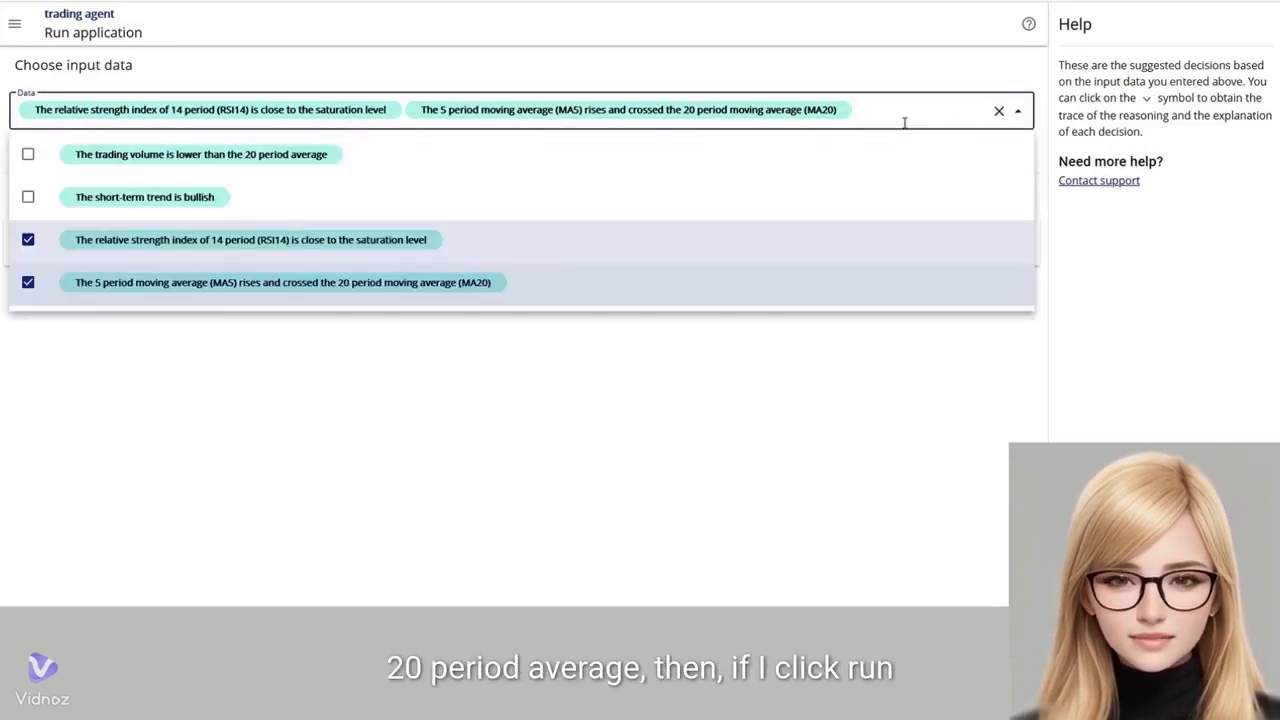
click(495, 158)
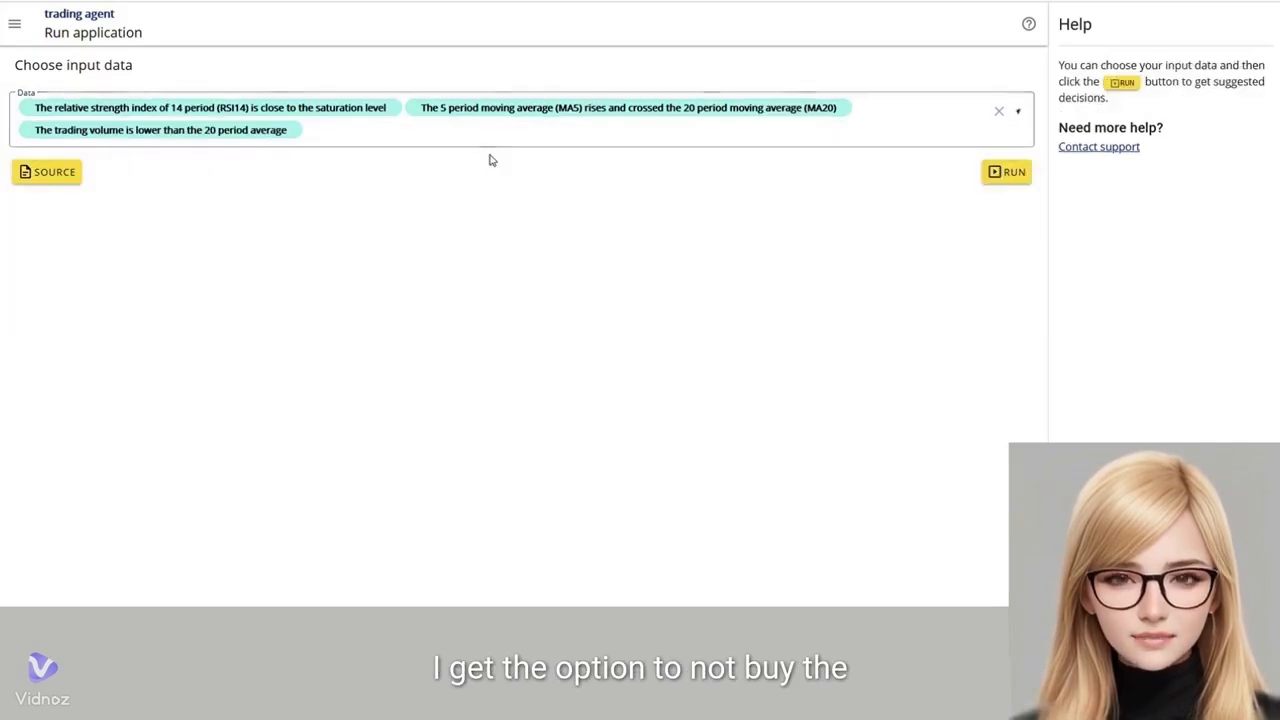
click(1012, 176)
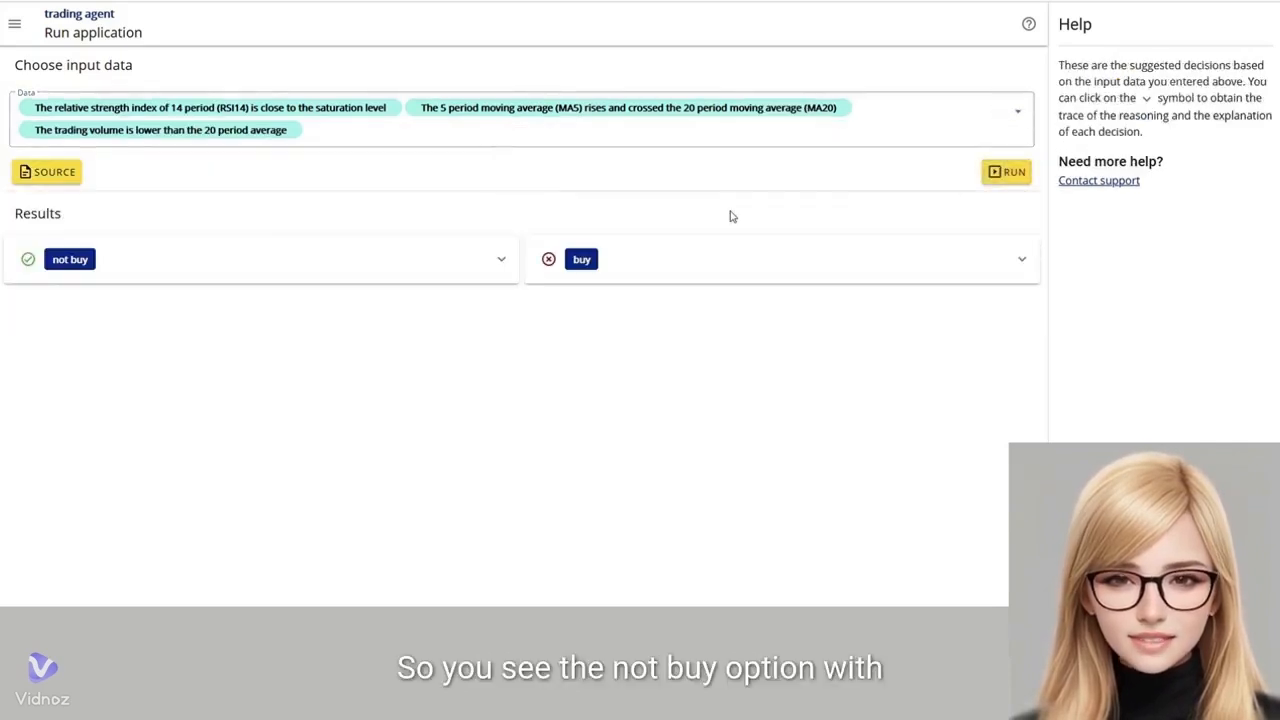
Remove "The trading volume is lower than the 20 period average" from the input data.
click(620, 140)
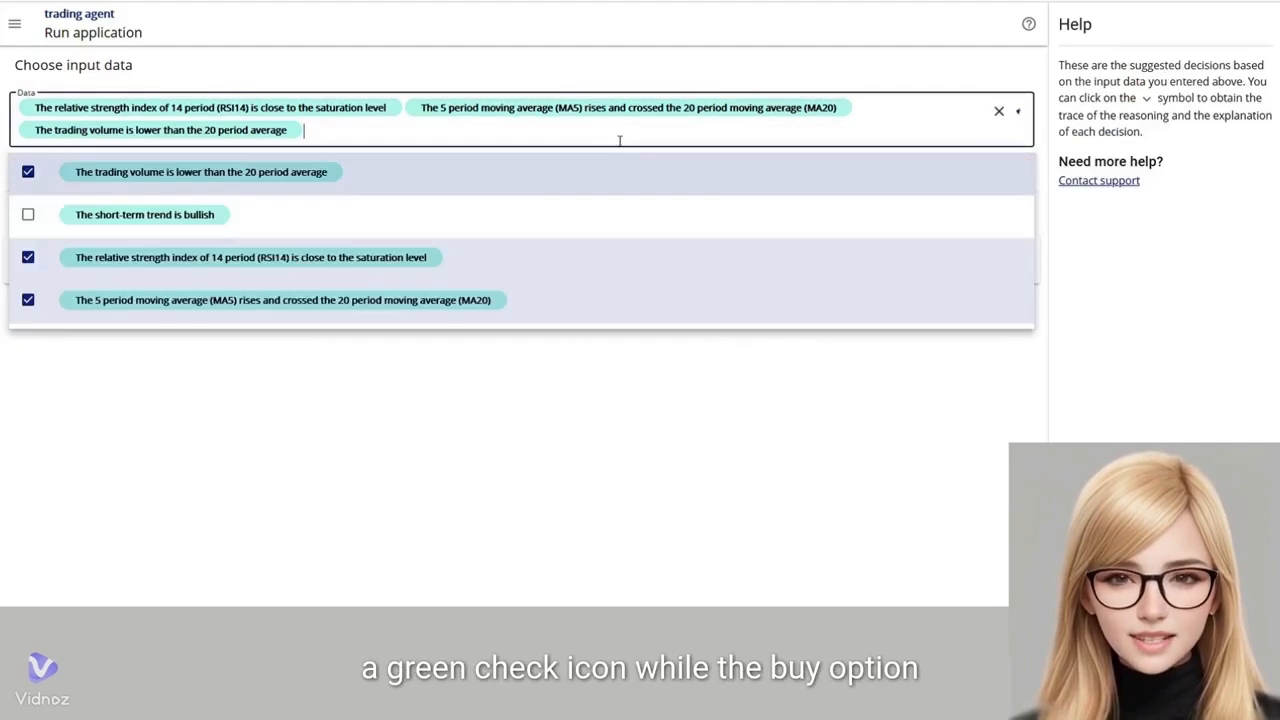
click(330, 183)
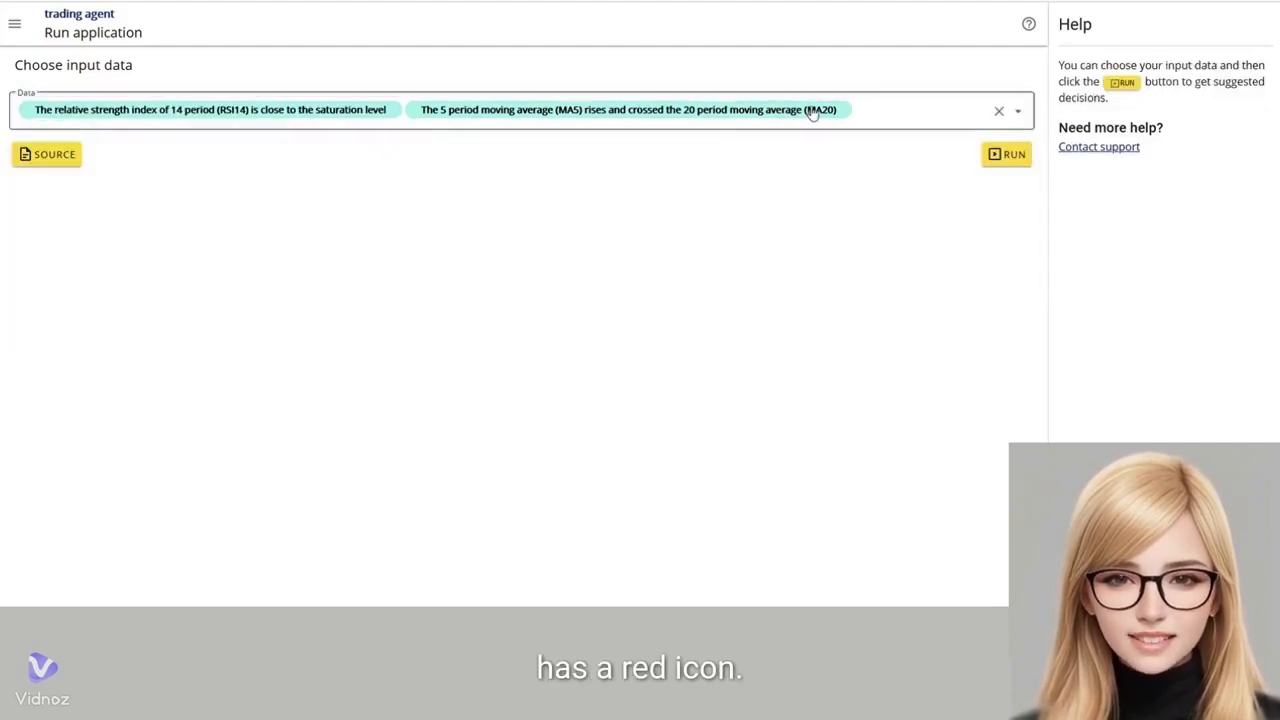